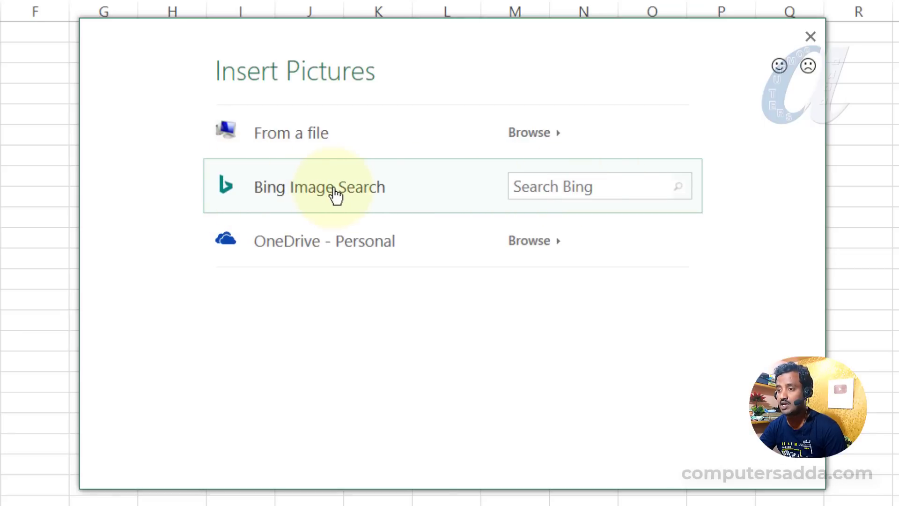
Search Bing images for "printer" and insert the first result, the black Canon printer, as the sheet background
left_click(545, 188)
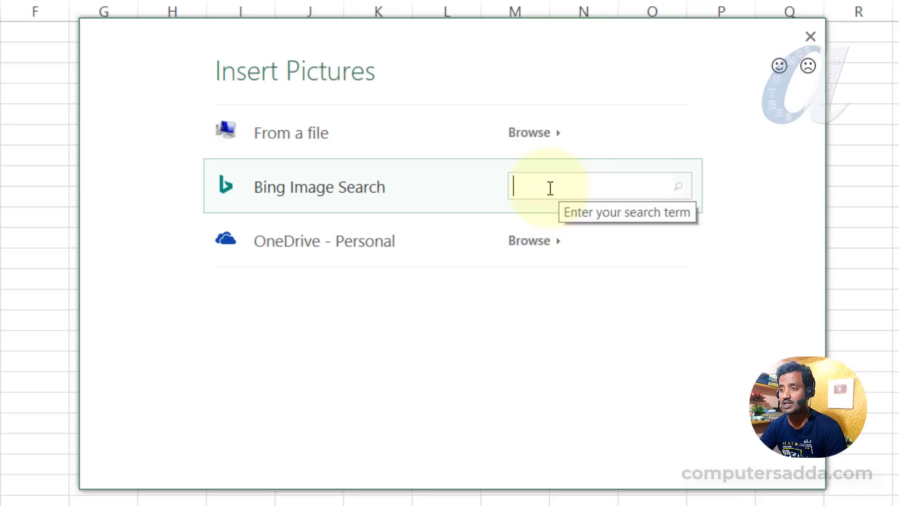
type("pri")
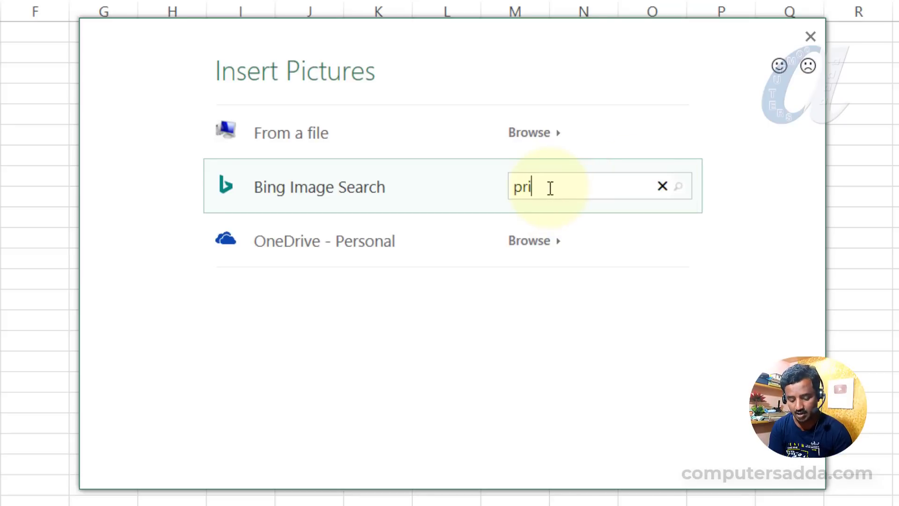
type("nter")
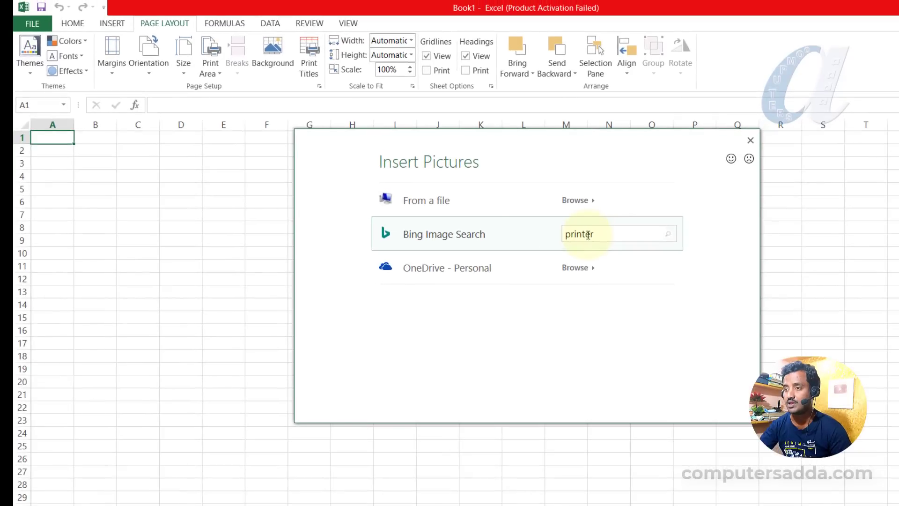
key("Return")
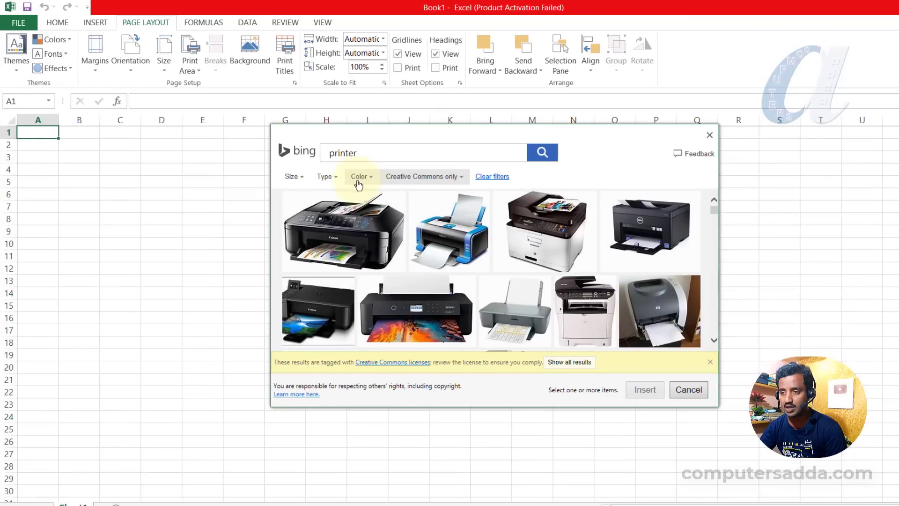
left_click(310, 211)
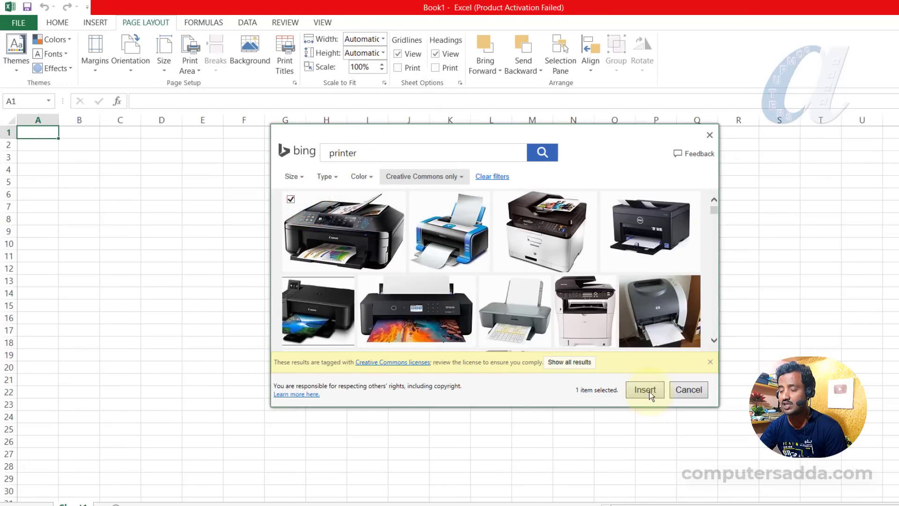
left_click(646, 390)
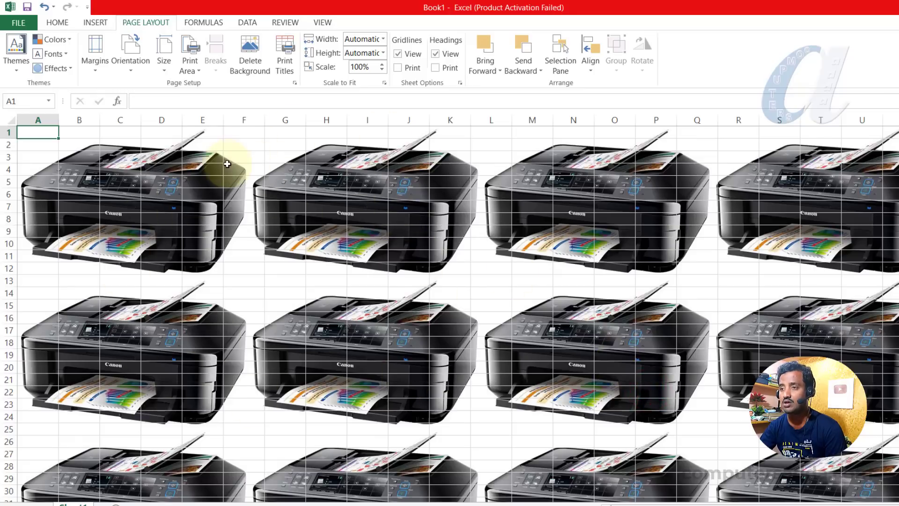
Delete the printer background picture from the sheet
left_click(255, 55)
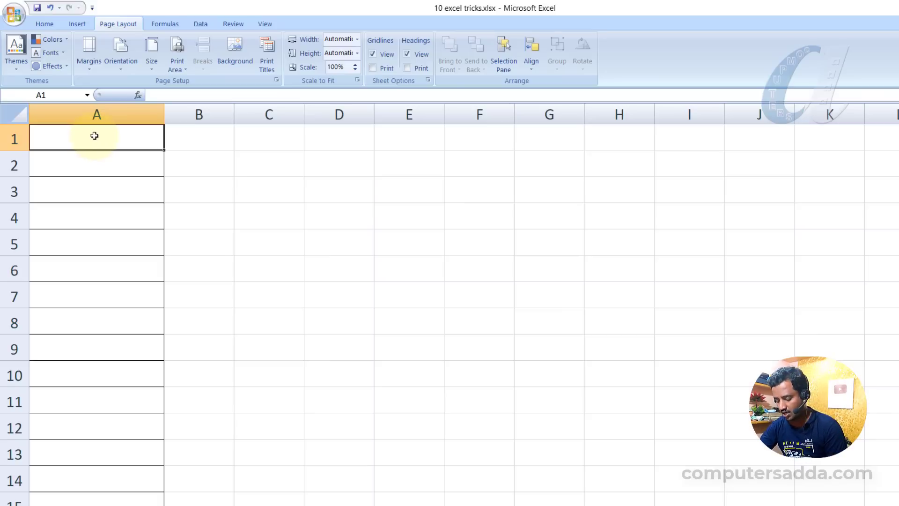
Enter the date 1/1/2021 in cell A1
type("1/1/2021")
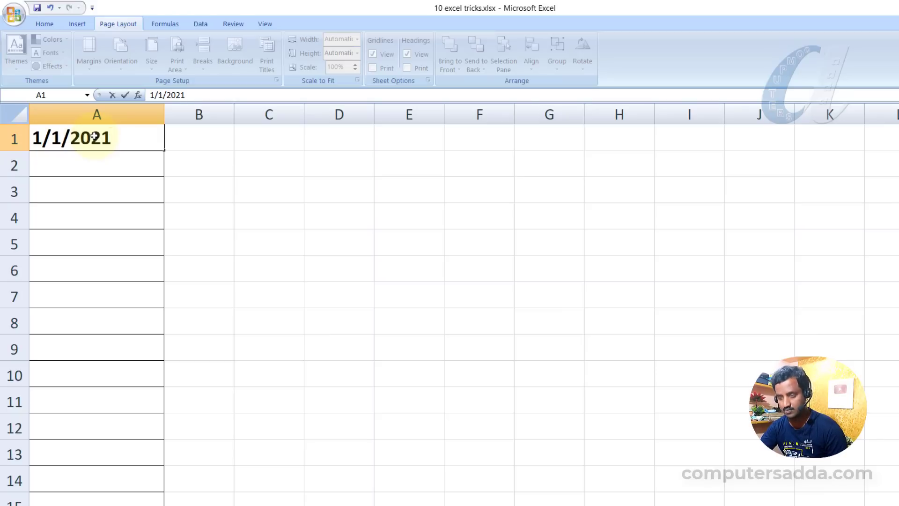
key("Return")
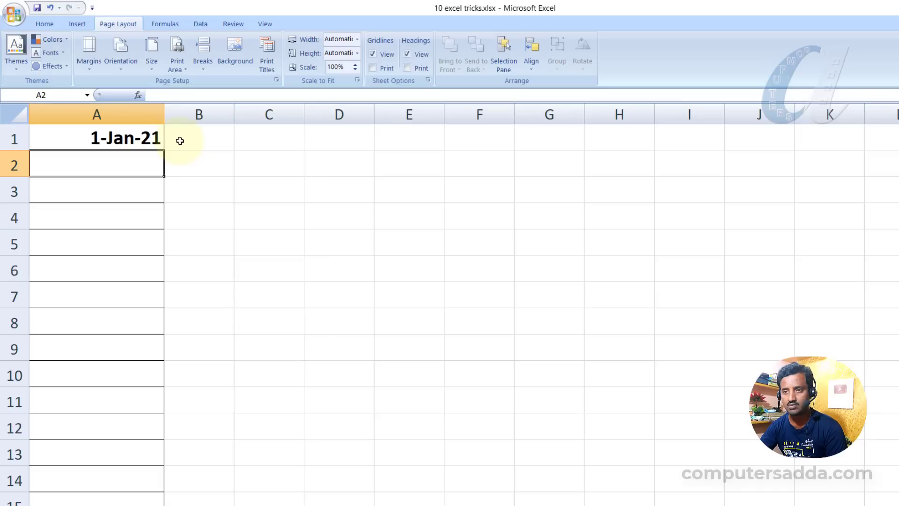
Try filling consecutive dates from A1 down to A9, and undo the fill
left_click(143, 137)
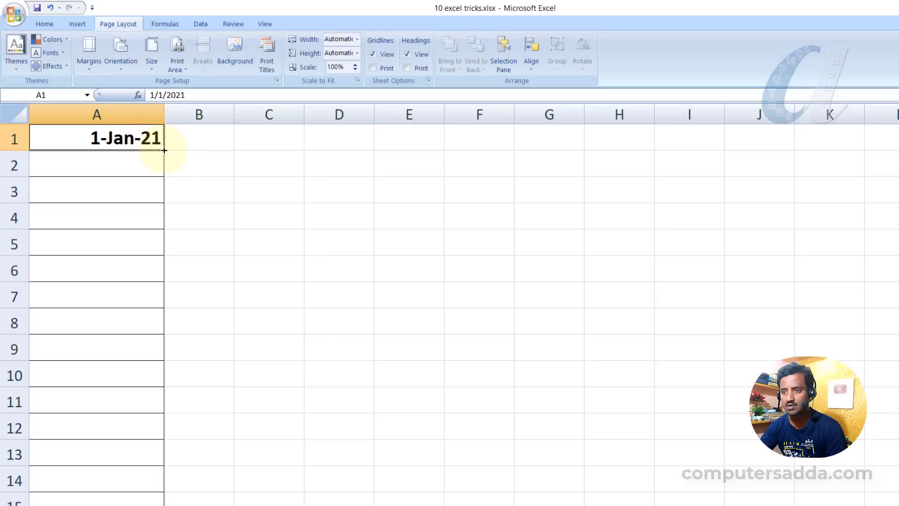
left_click_drag(164, 150, 154, 352)
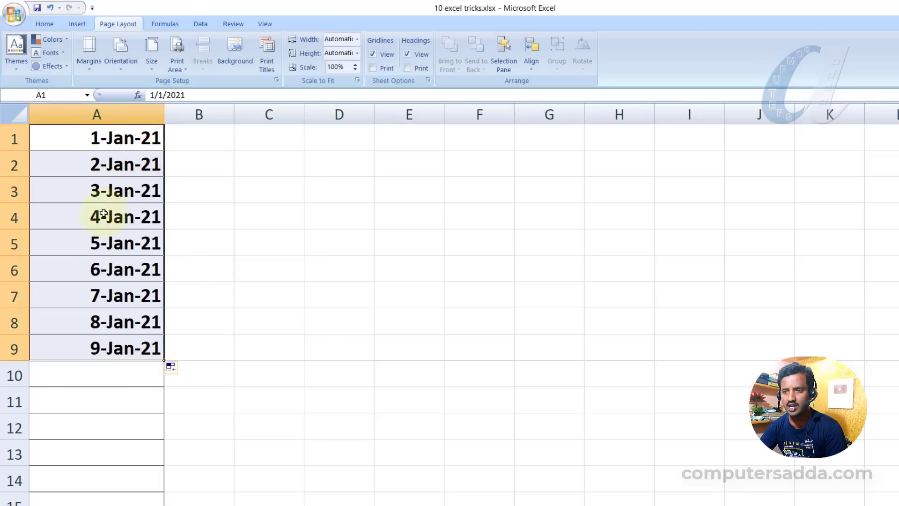
key("ctrl+z")
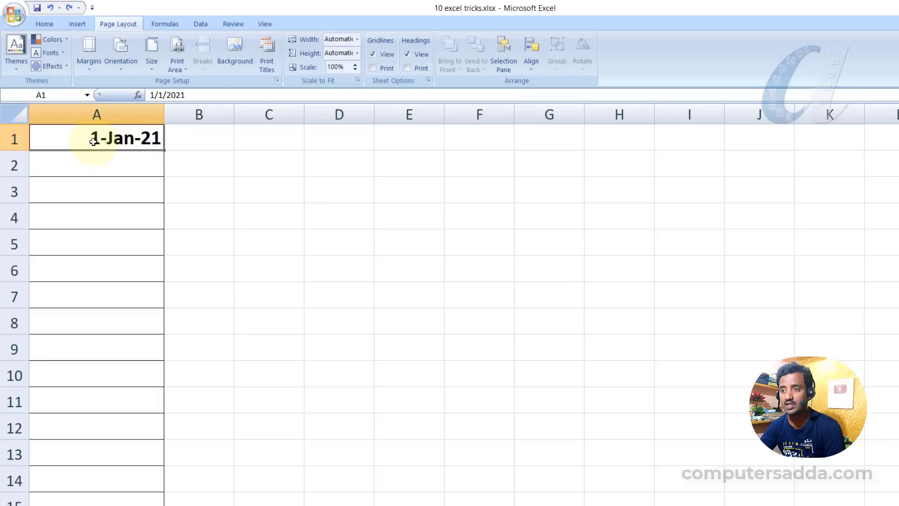
Fill a date series down the column from A1 with date unit Weekday, step value 1 and stop value 1/1/2022
left_click(49, 23)
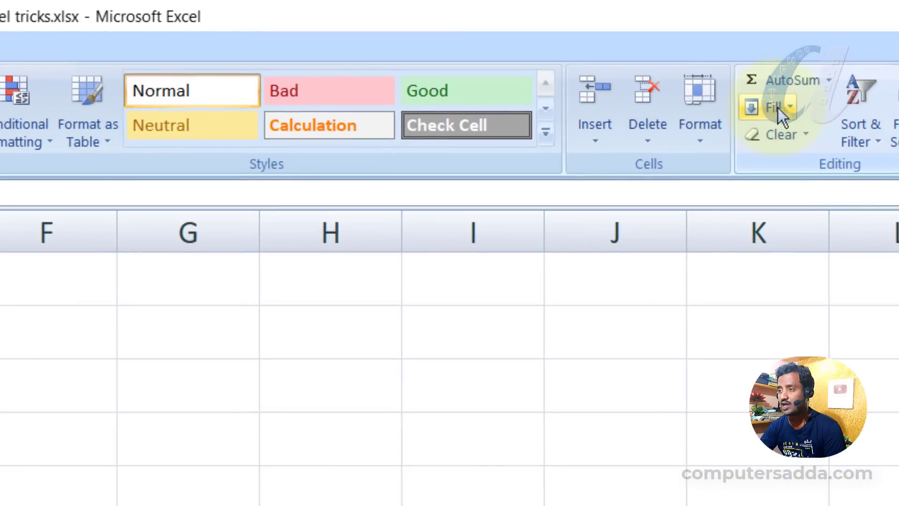
left_click(790, 107)
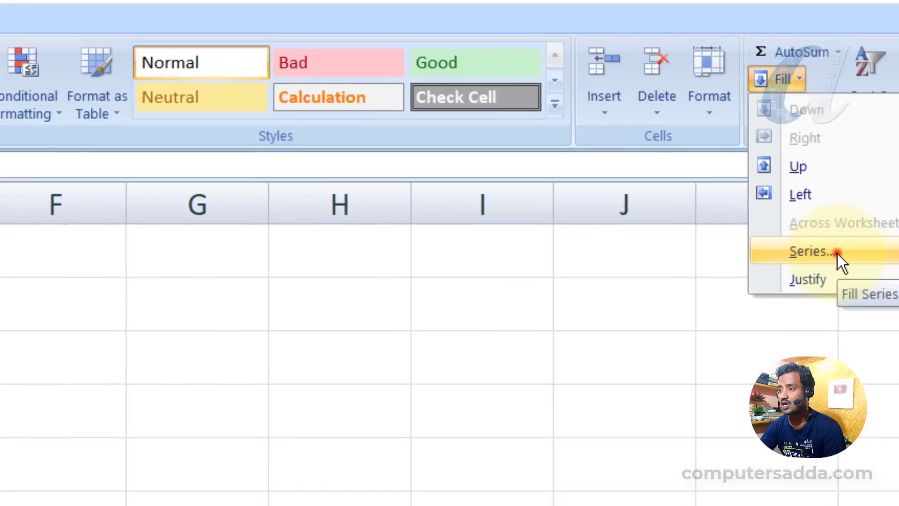
left_click(820, 282)
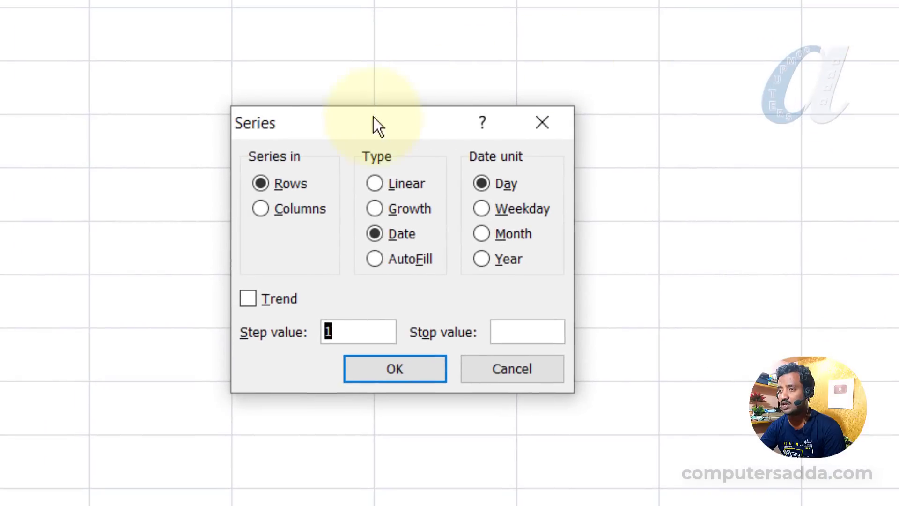
left_click(261, 209)
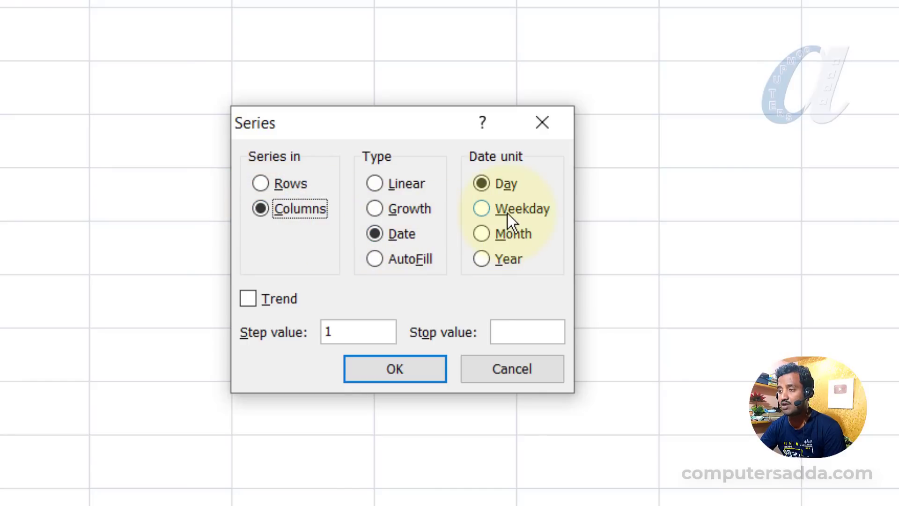
left_click(491, 210)
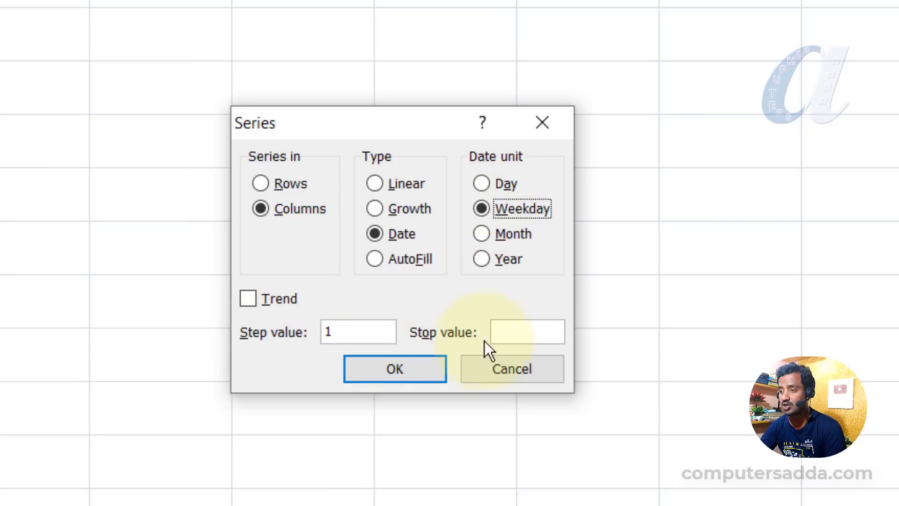
left_click(523, 331)
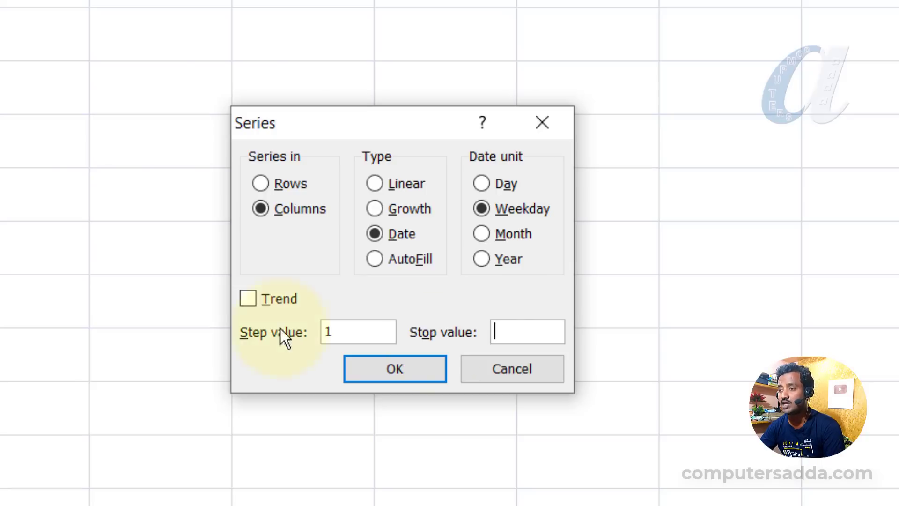
type("1/1")
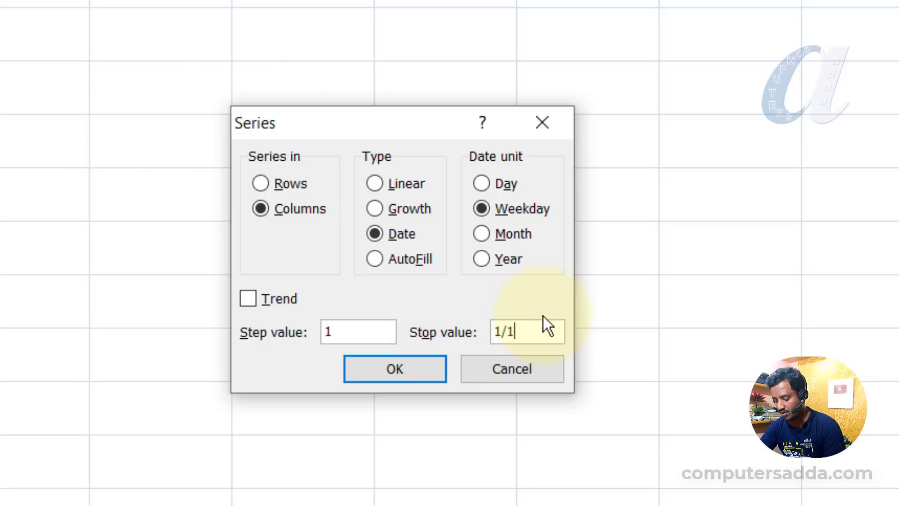
type("/2022")
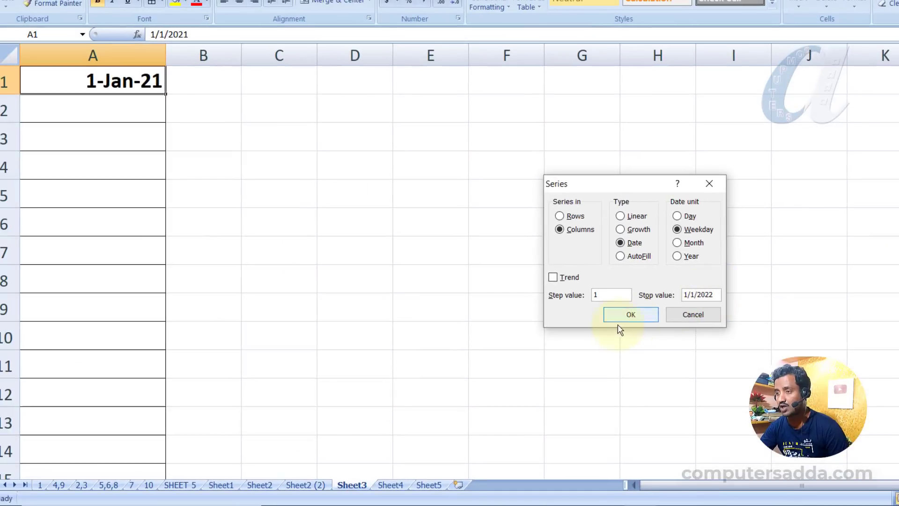
left_click(622, 315)
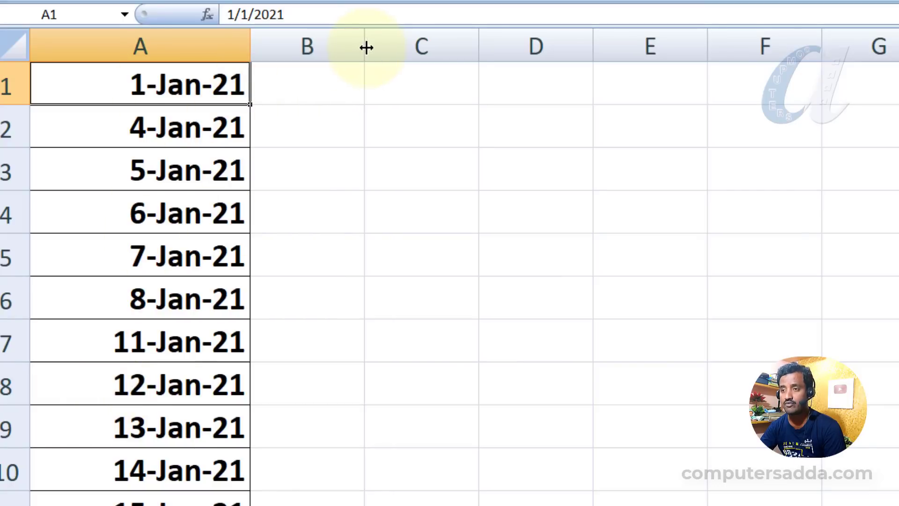
Widen column B slightly and enter the formula =TEXT(A1,"ddd") in cell B1
left_click_drag(366, 47, 378, 47)
left_click(341, 87)
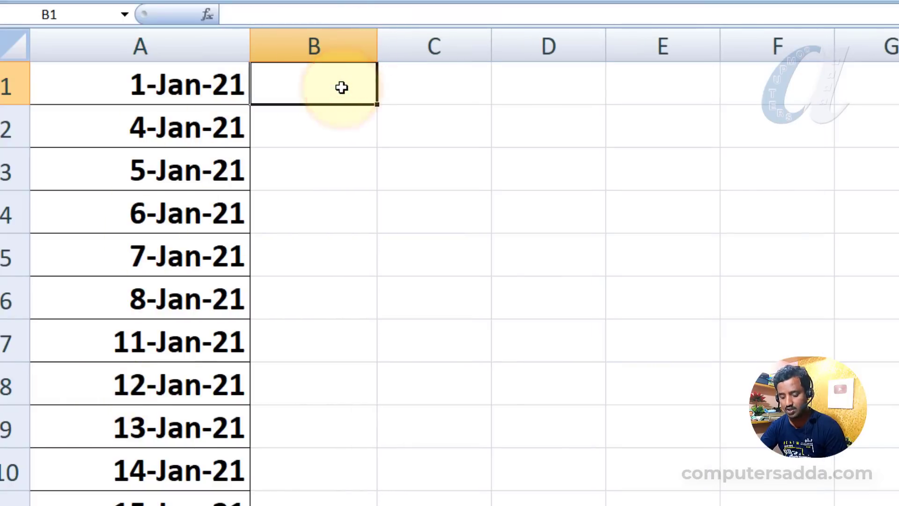
type("=text")
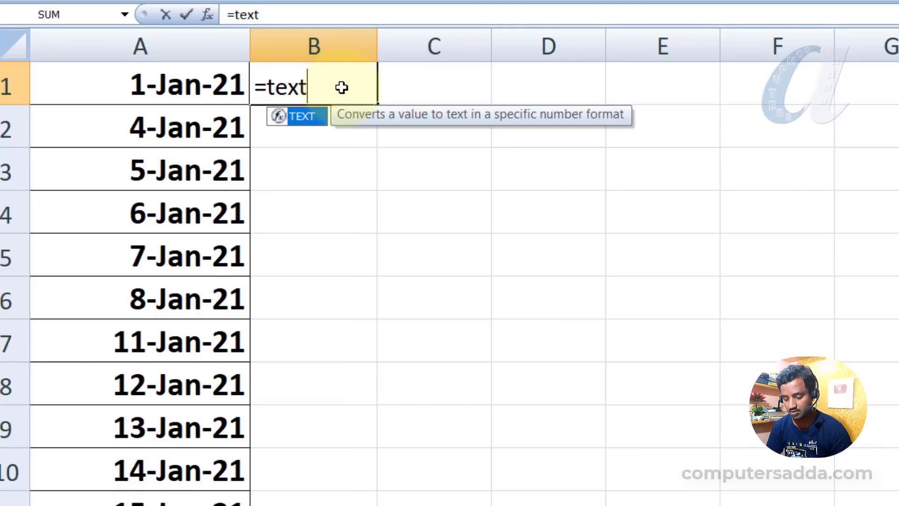
type("(")
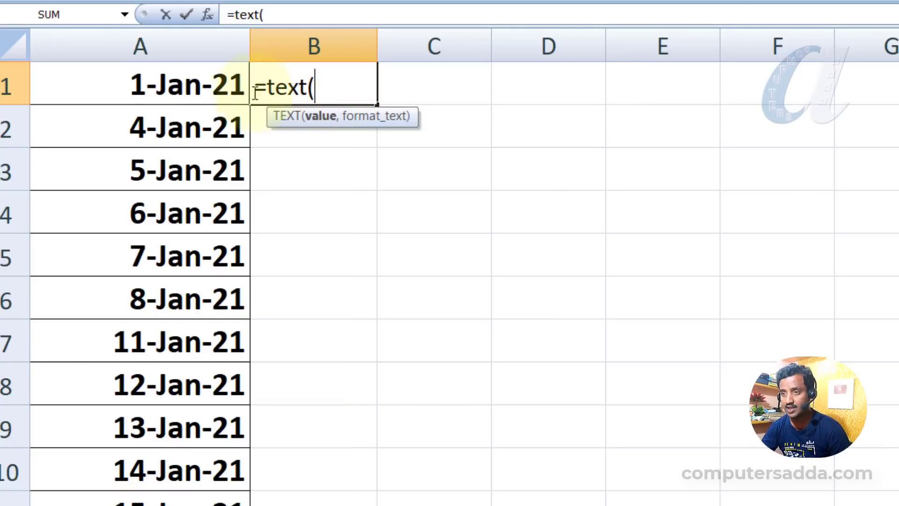
left_click(155, 91)
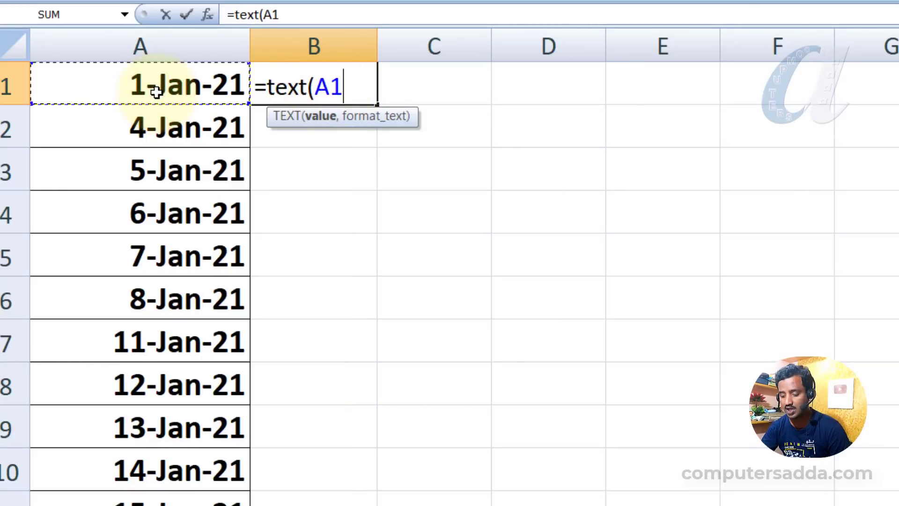
type(",")
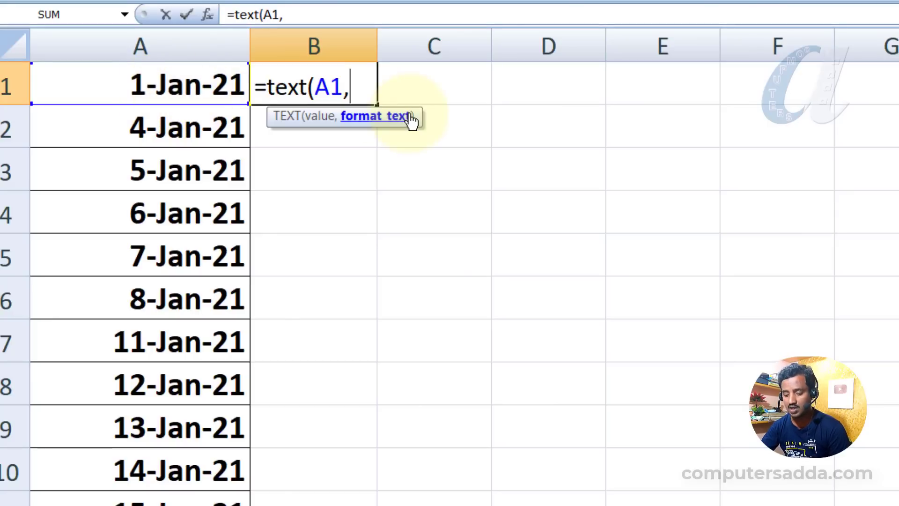
type("ddd")
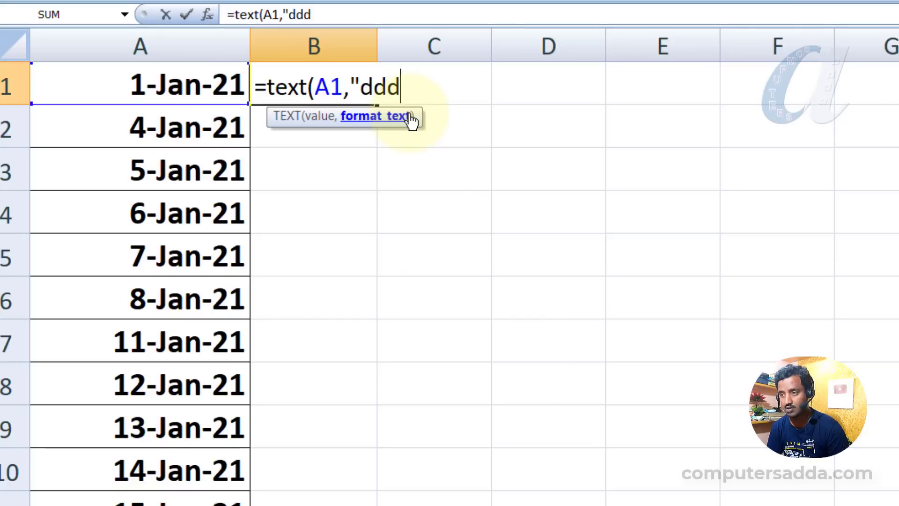
key("Return")
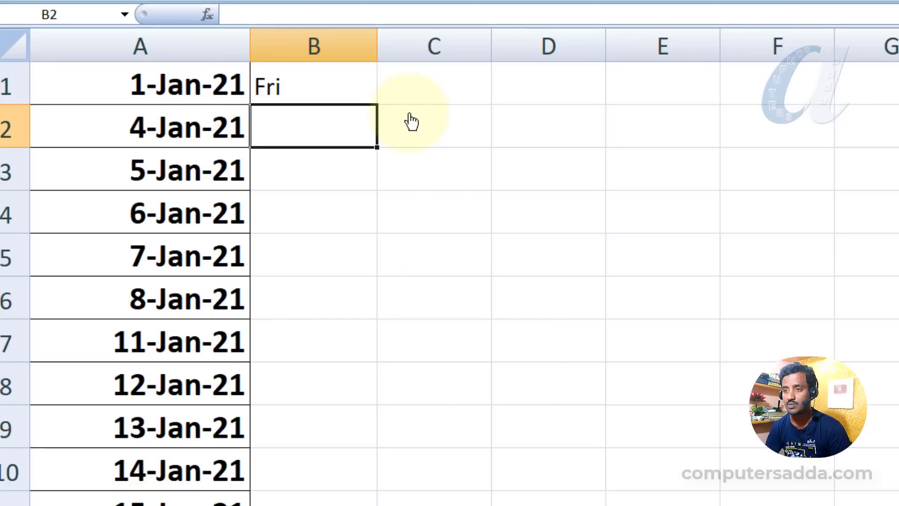
Copy the B1 formula down column B alongside the dates, and format the filled cells bold with a larger font
left_click(296, 86)
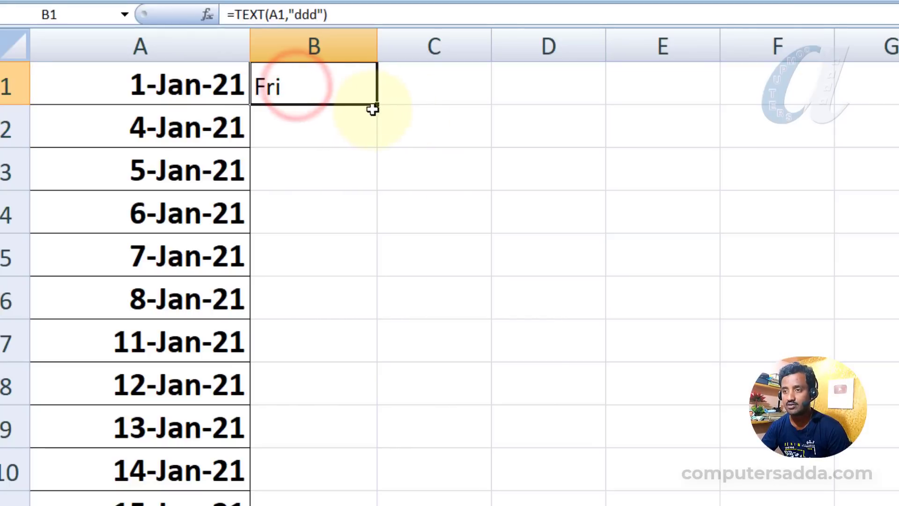
left_click_drag(380, 104, 381, 505)
key("ctrl+b")
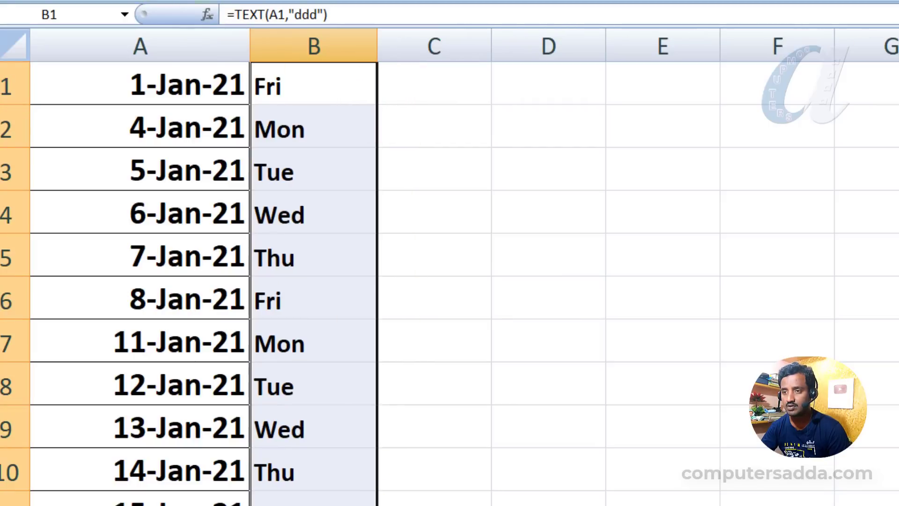
key("ctrl+shift+period")
key("ctrl+shift+period")
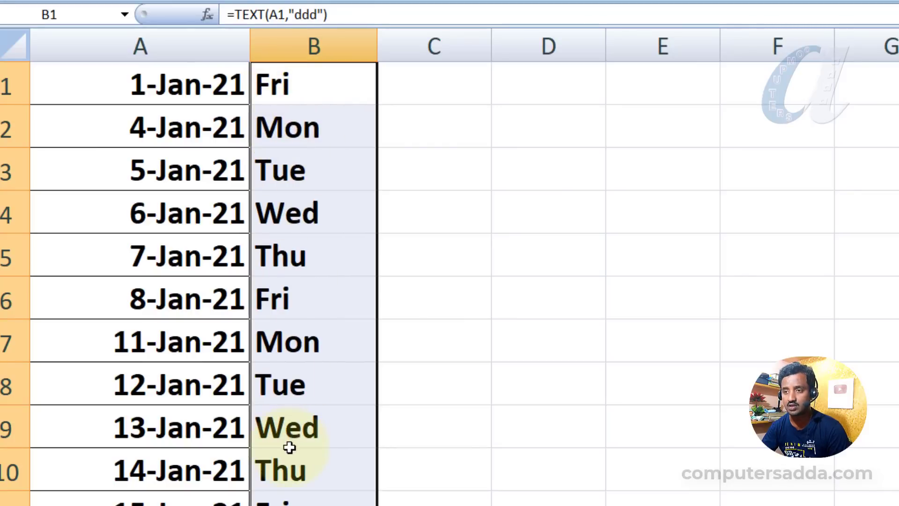
Examine the weekday-only dates in column A across the months of 2021
scroll(117, 122, "down", 19)
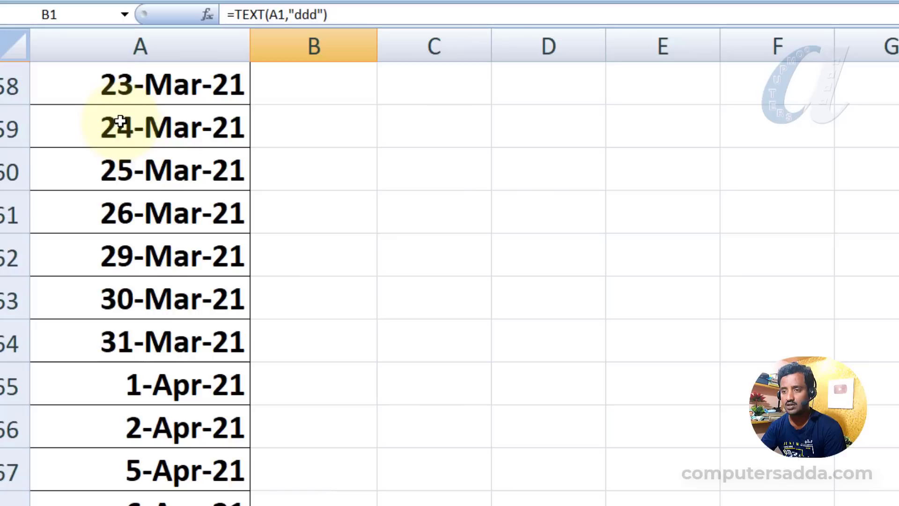
scroll(121, 121, "down", 20)
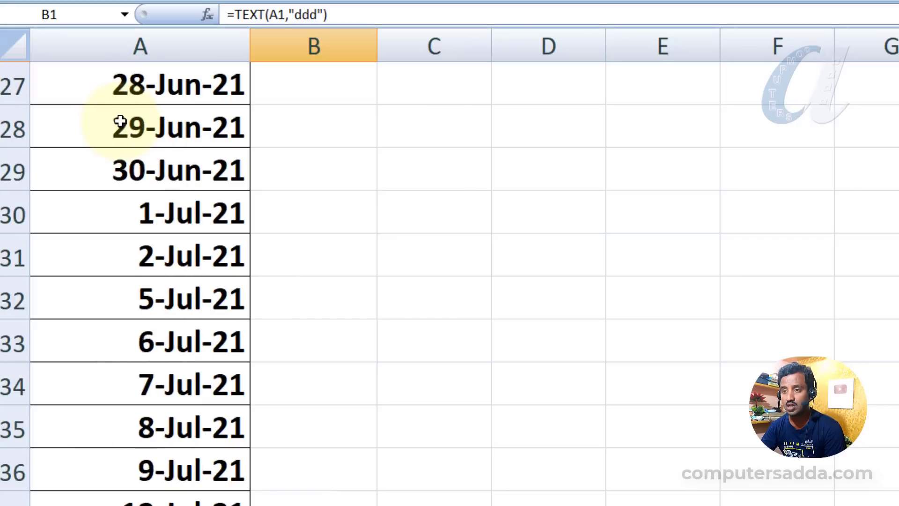
scroll(121, 122, "down", 8)
scroll(123, 155, "up", 2)
scroll(127, 169, "down", 9)
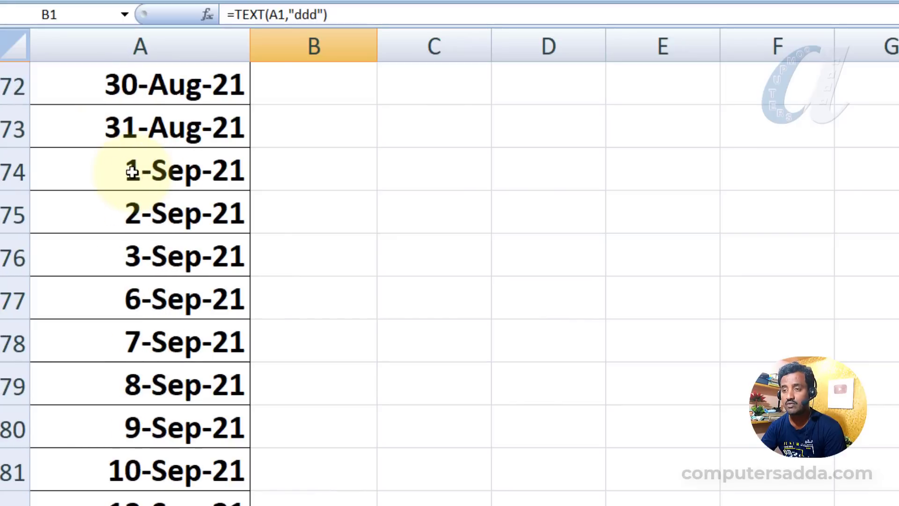
scroll(133, 173, "down", 7)
scroll(132, 173, "up", 20)
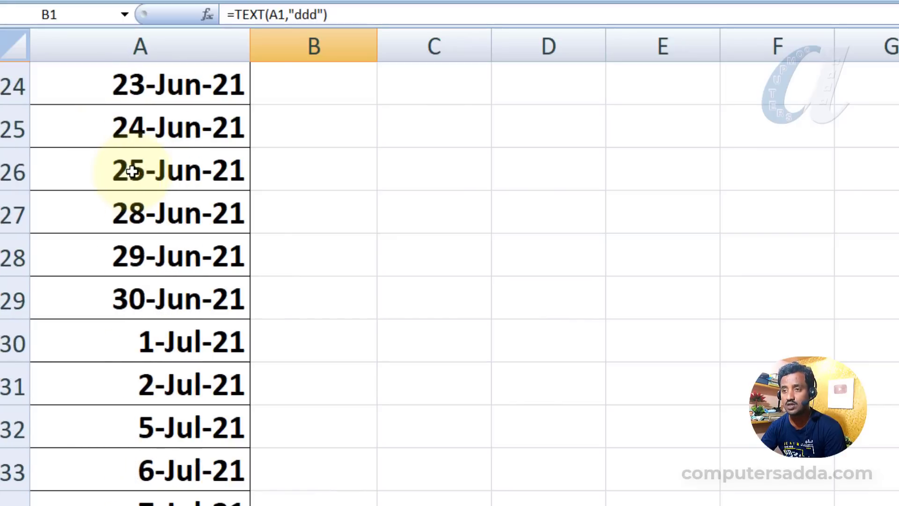
Enter Monday in A1, fill the day names down to A9, and widen column A slightly
scroll(132, 172, "up", 12)
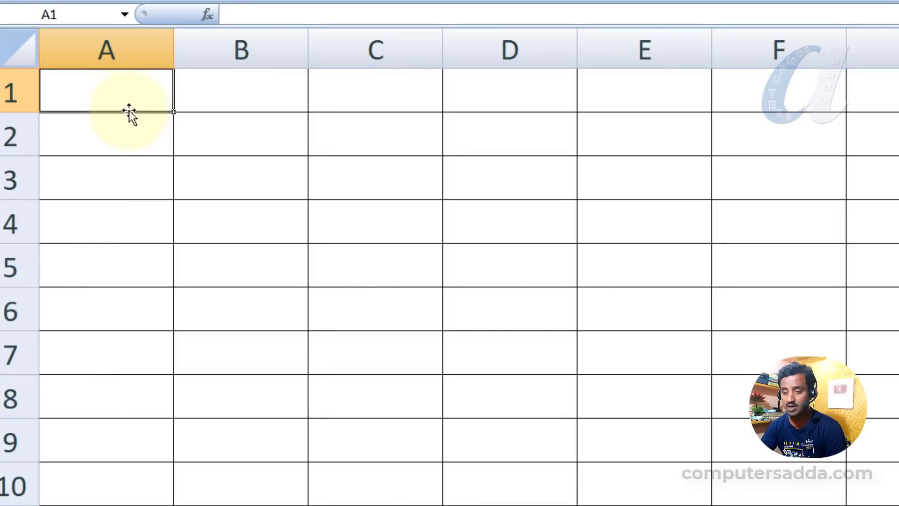
type("monday")
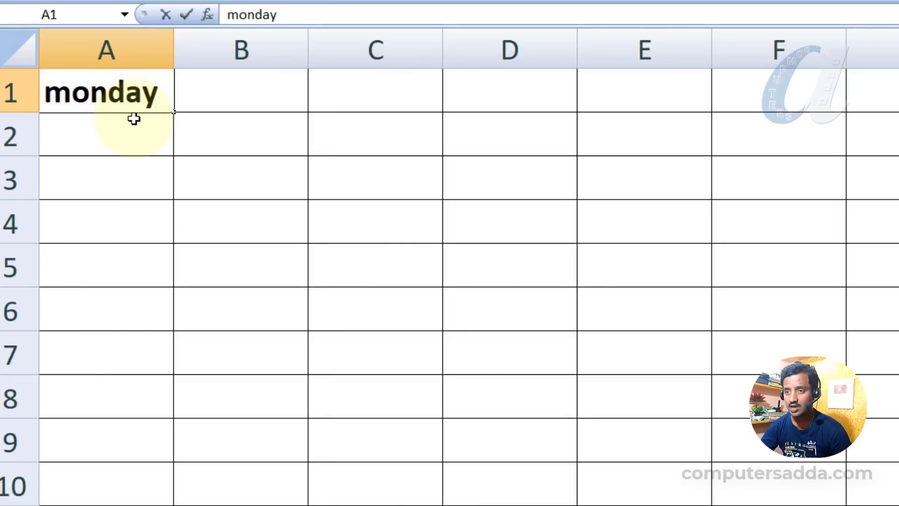
left_click(133, 117)
left_click(131, 80)
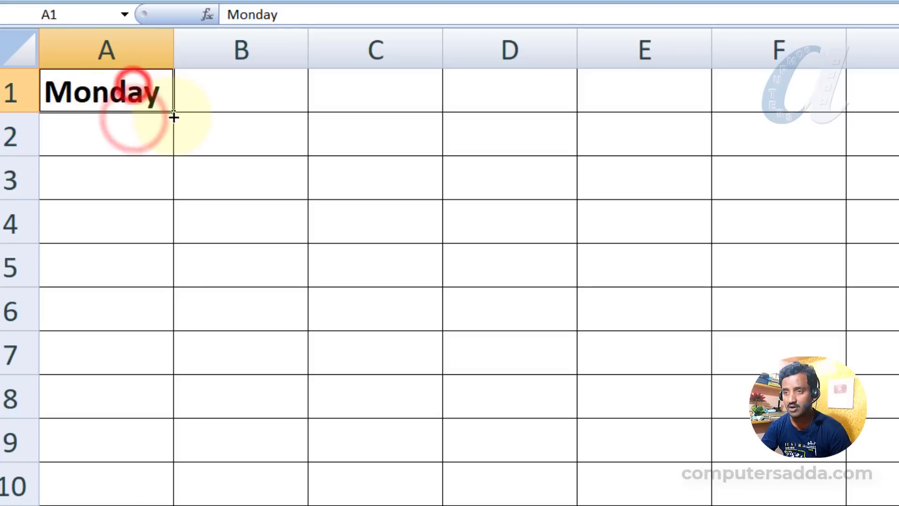
left_click_drag(174, 113, 152, 438)
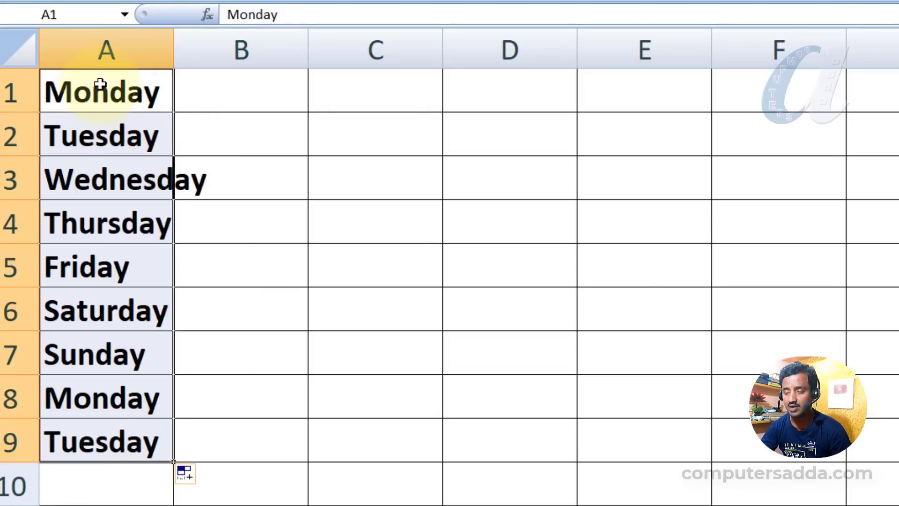
left_click_drag(175, 54, 188, 54)
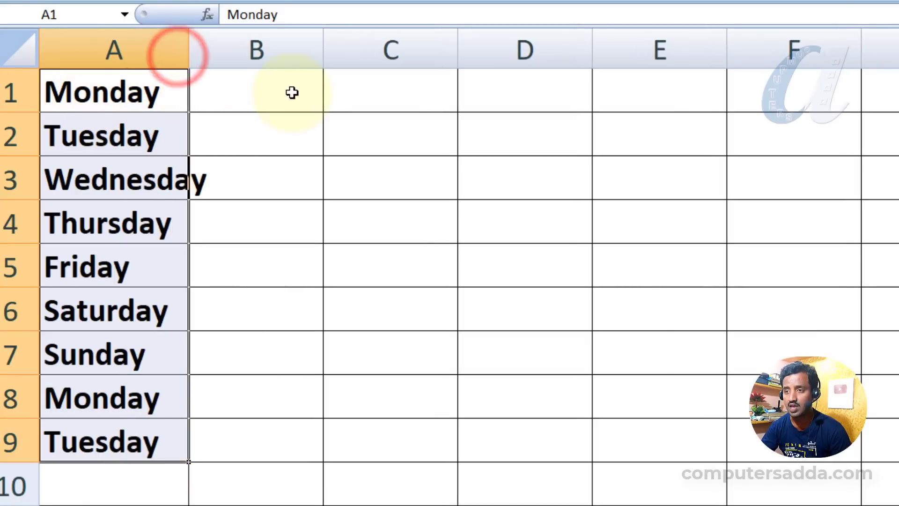
Enter 1 in C1 and 2 in C2, and fill the number series down to C10
left_click(292, 92)
left_click(426, 92)
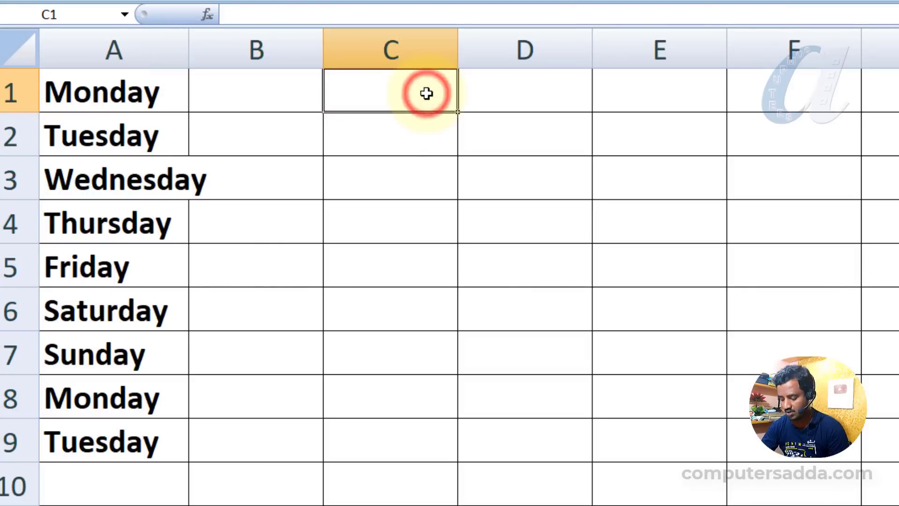
type("1")
left_click(405, 137)
type("2")
mouse_move(373, 77)
left_mouse_down()
mouse_move(377, 141)
mouse_move(436, 144)
left_mouse_up()
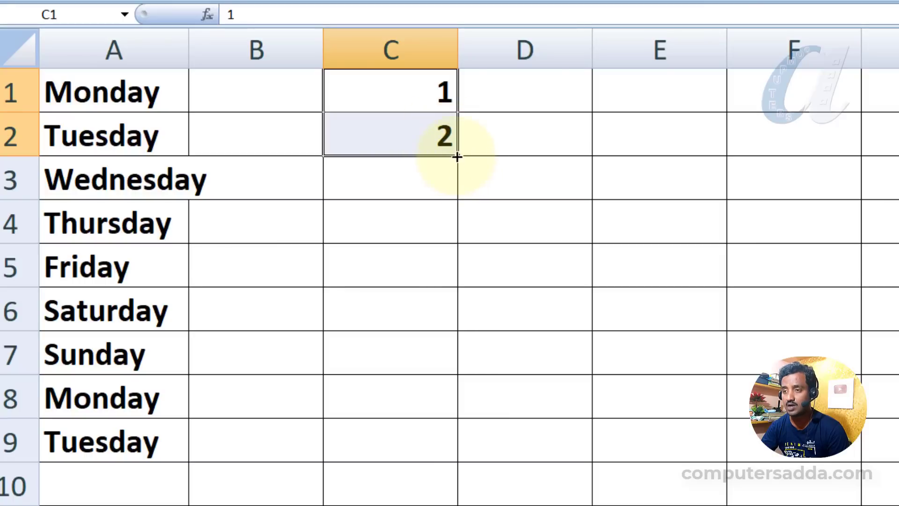
left_click_drag(457, 157, 433, 485)
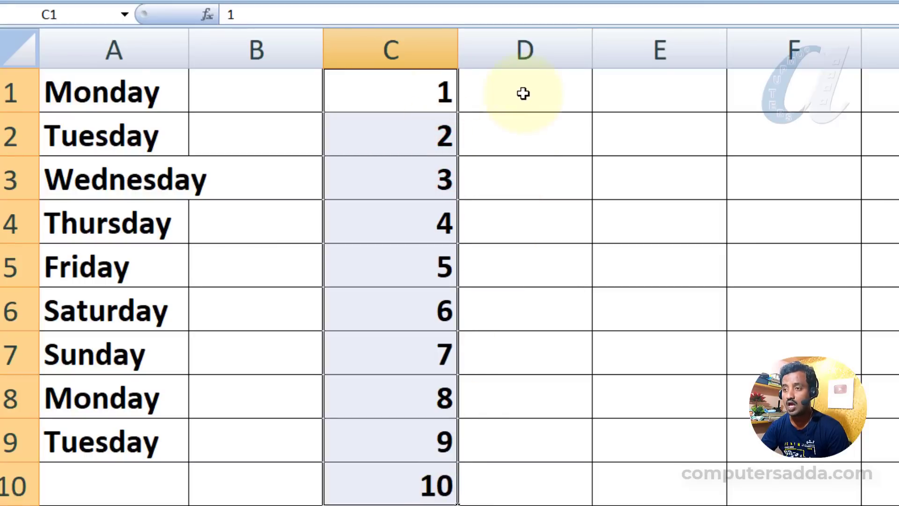
Enter a in D1 and b in D2, and try to fill an alphabet series down to D8
left_click(523, 93)
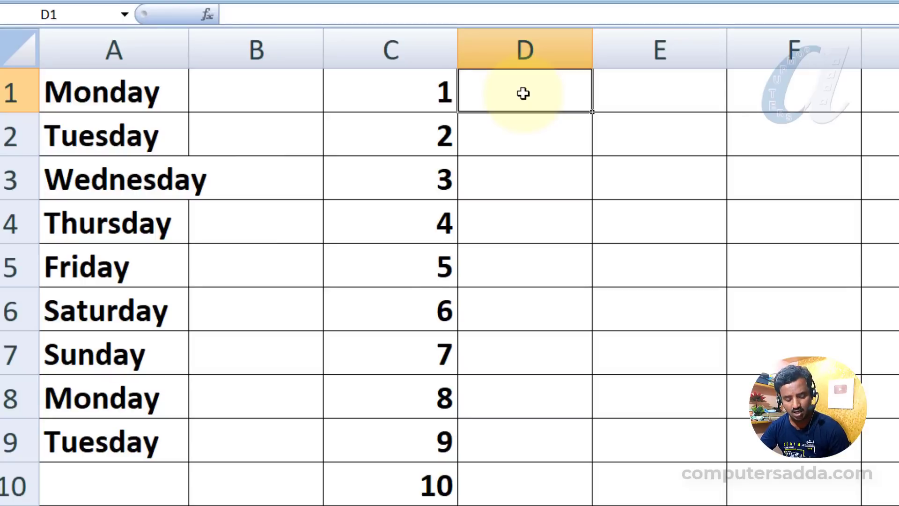
type("a")
left_click(538, 140)
type("b")
key("Return")
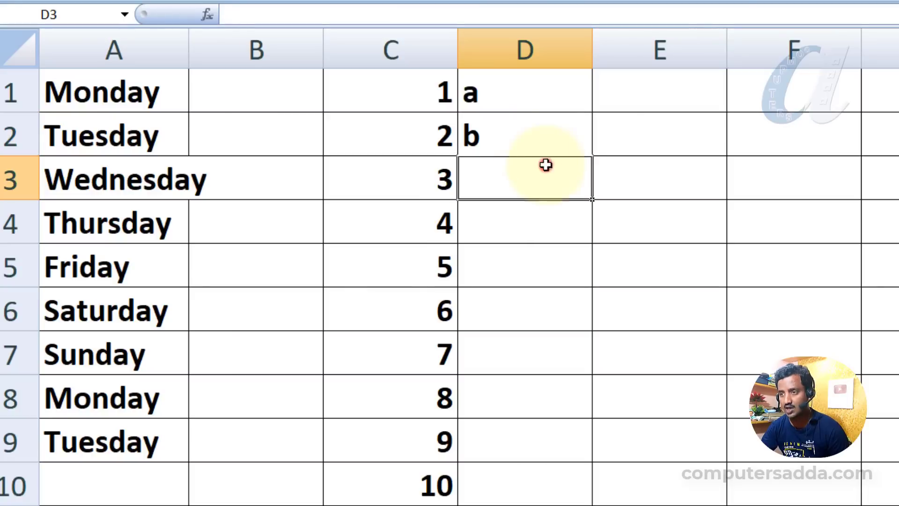
left_click_drag(514, 93, 544, 159)
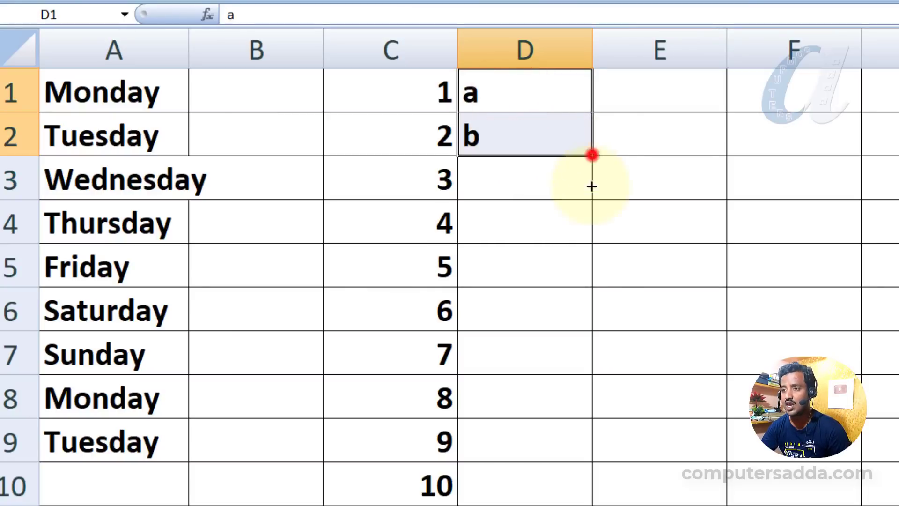
left_click_drag(592, 187, 584, 421)
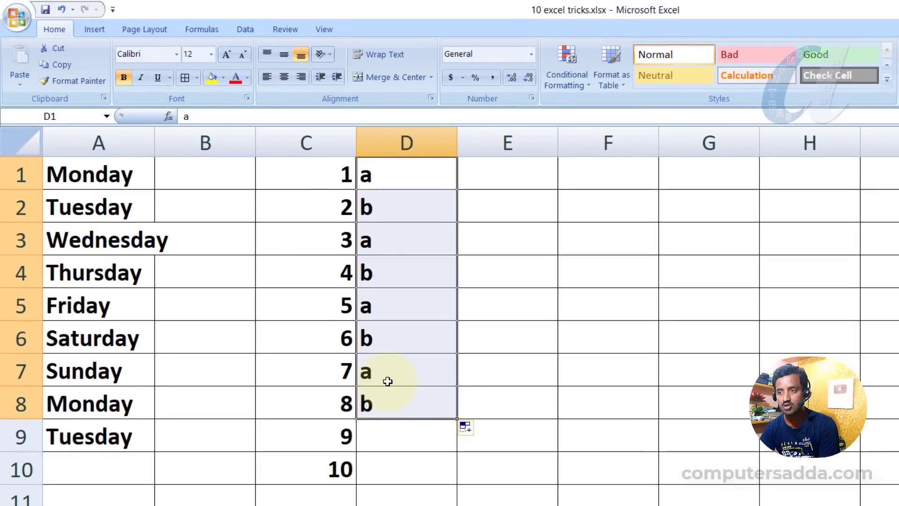
Clear the letters from column D and open the custom lists through the order setting of a custom sort
left_click(398, 174)
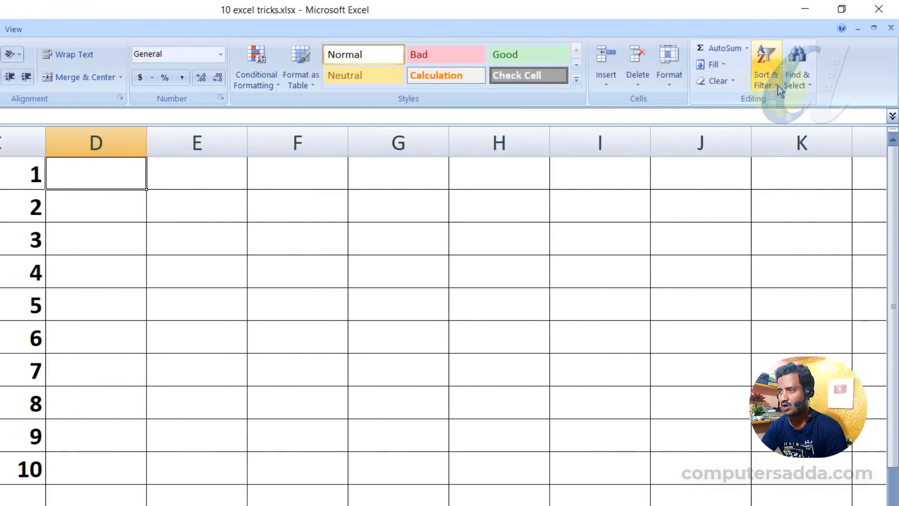
left_click(775, 84)
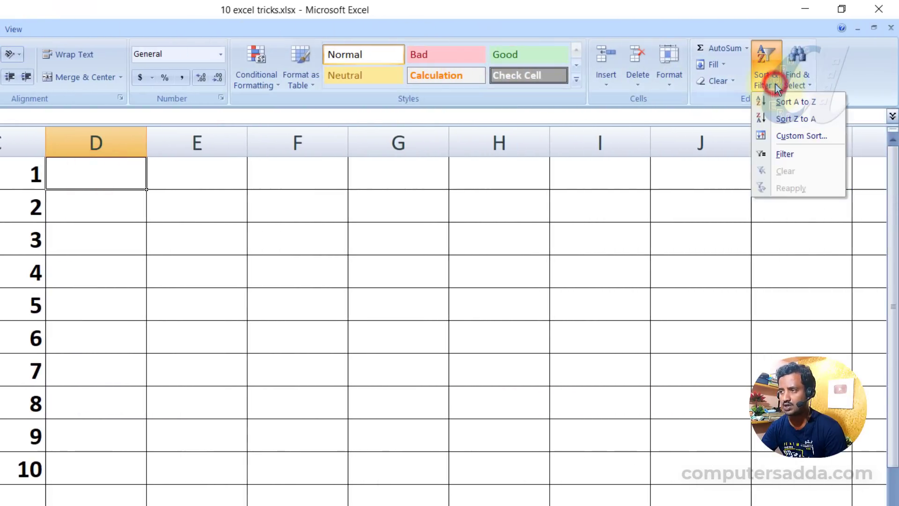
left_click(785, 136)
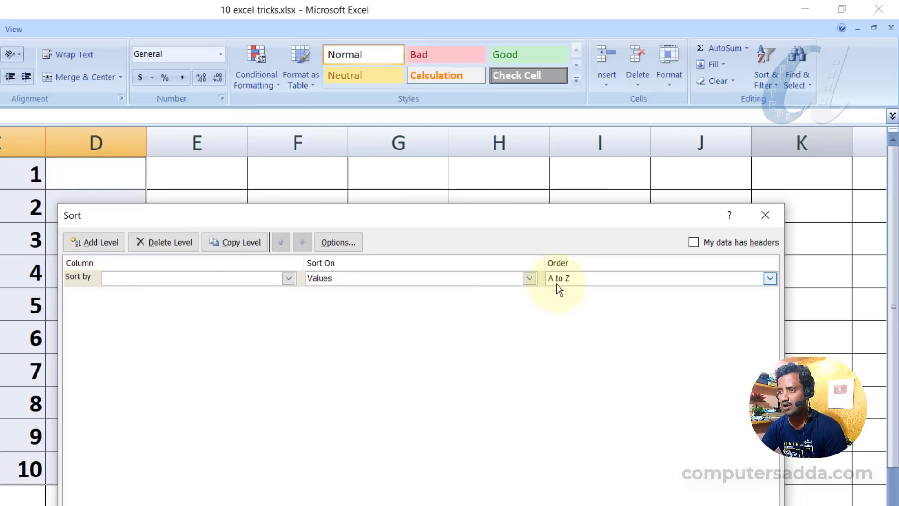
left_click(770, 279)
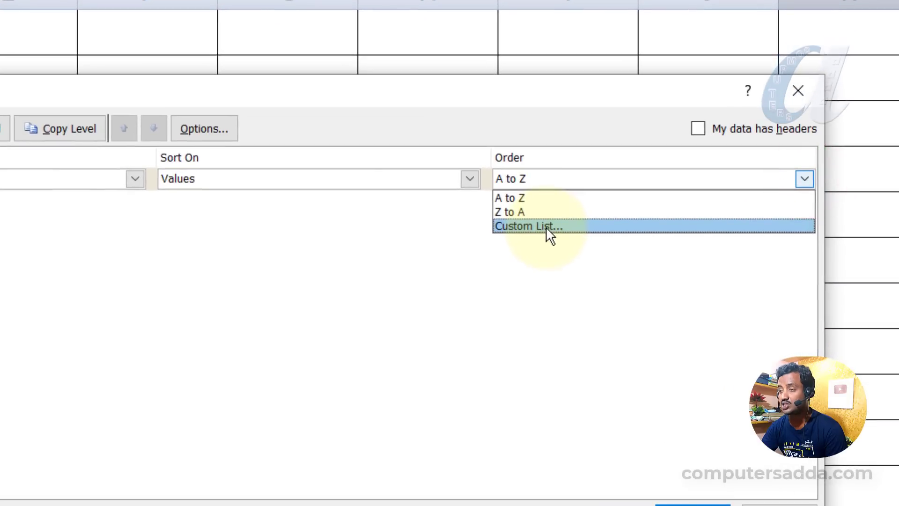
left_click(546, 226)
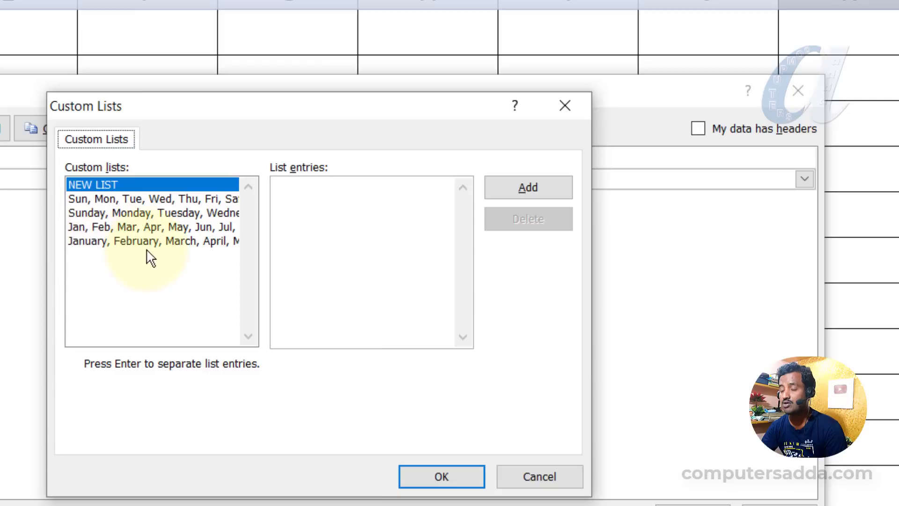
Add a new custom list with the separate entries a through l, and close the Sort dialog without sorting
left_click(298, 188)
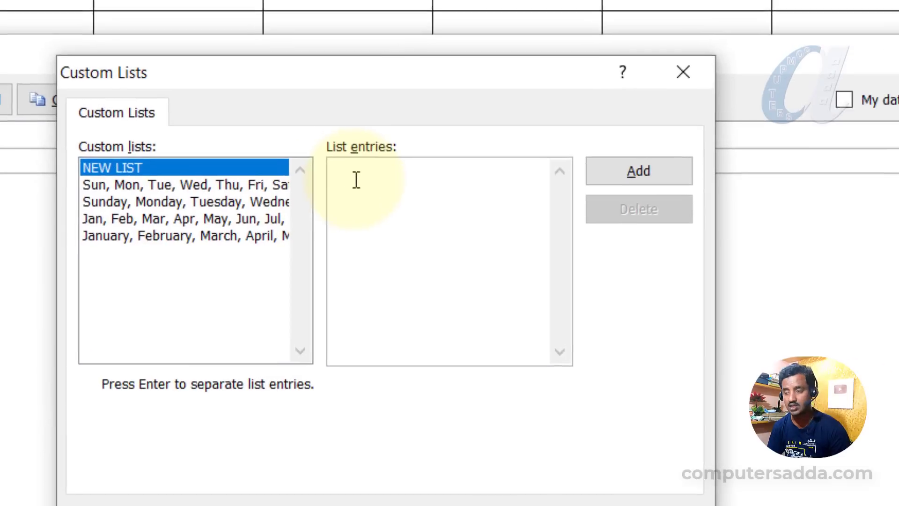
type("a")
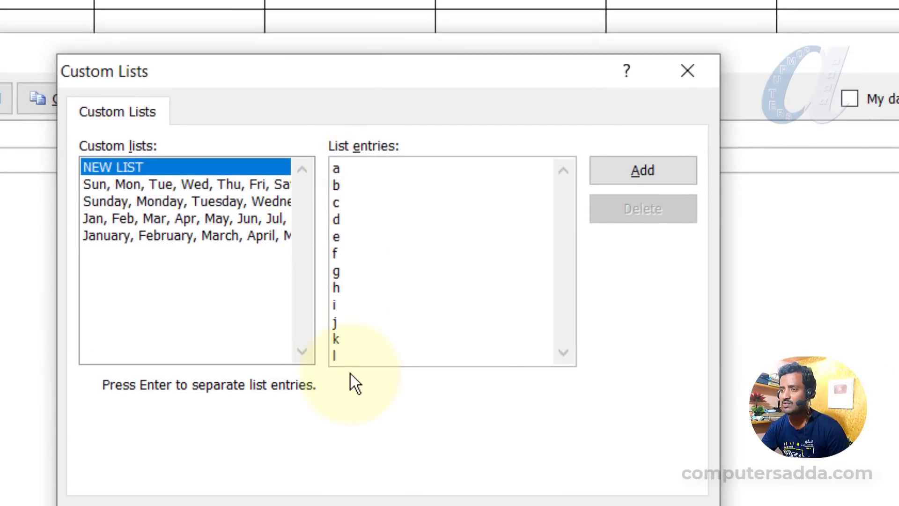
left_click(660, 171)
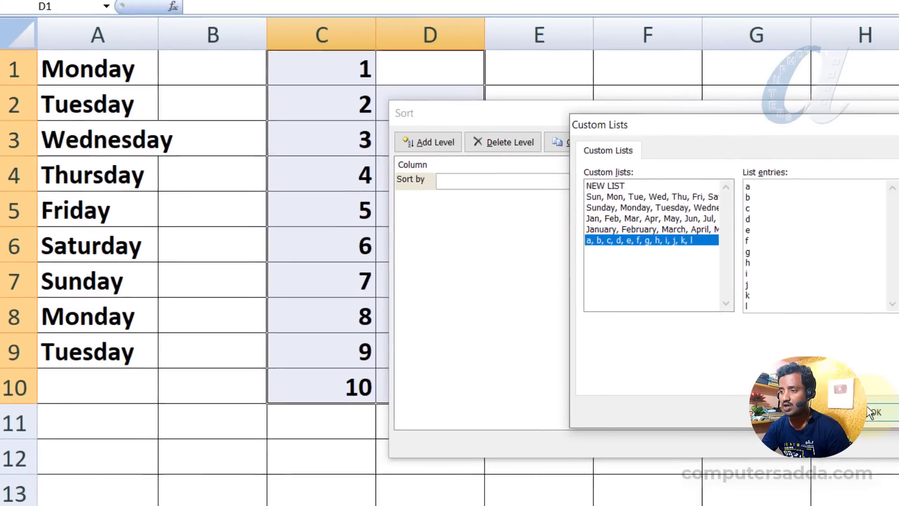
left_click(758, 385)
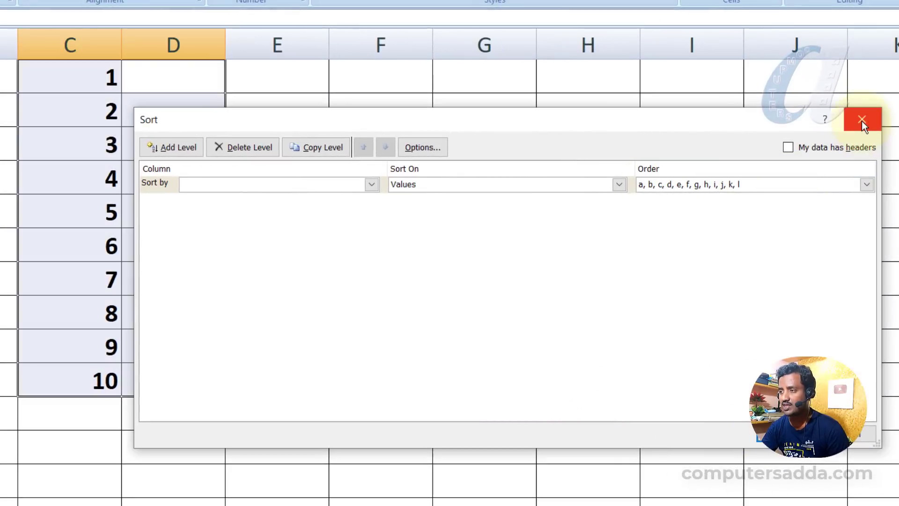
left_click(863, 120)
Enter a in E1 and fill the letter series down to E7
left_click(302, 74)
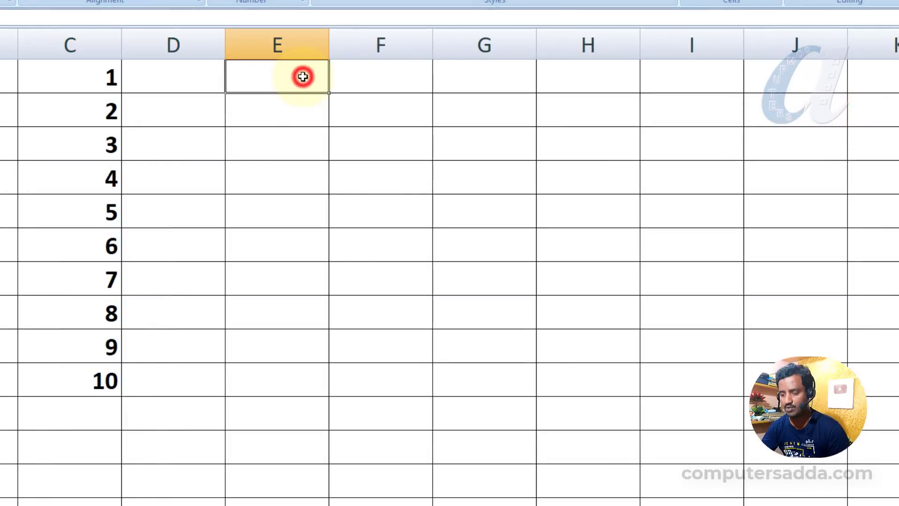
type("a")
left_click(285, 121)
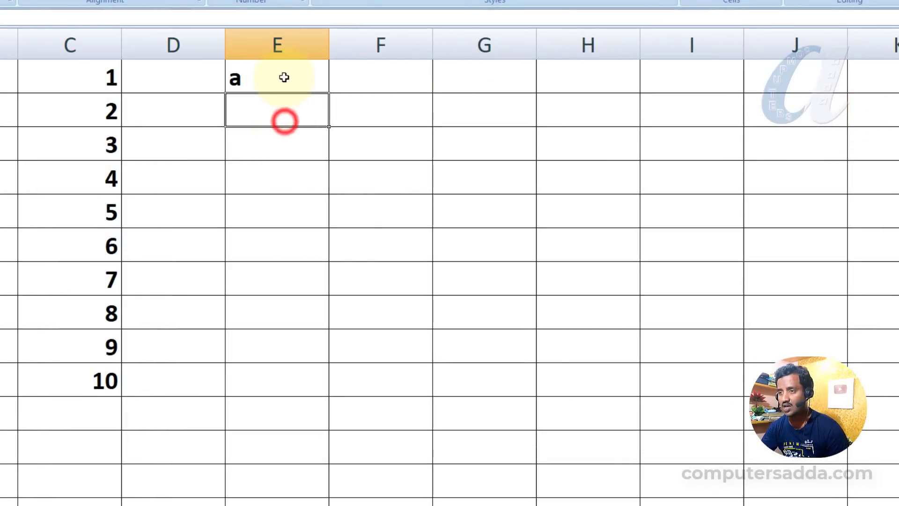
left_click(285, 77)
left_click_drag(324, 94, 321, 288)
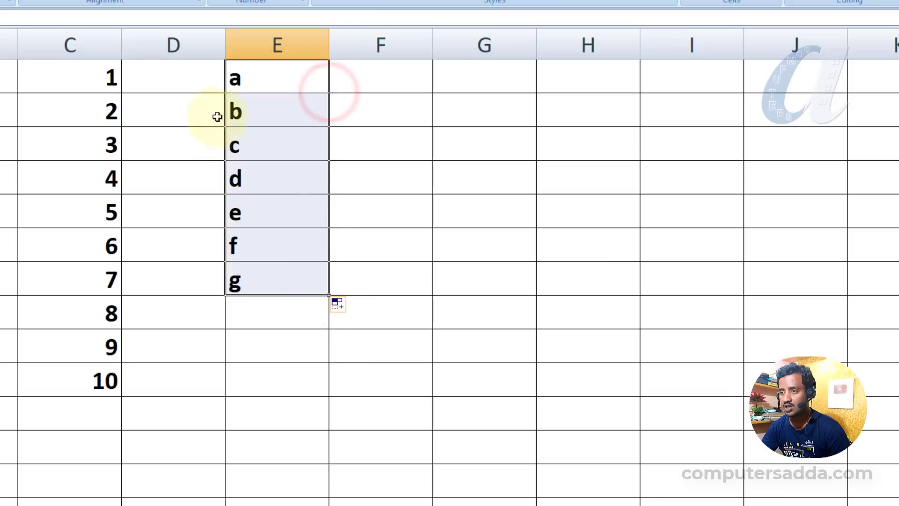
Enter a in F1 and b in F2, and fill the letter series down to F16
left_click(412, 80)
type("a")
left_click(392, 119)
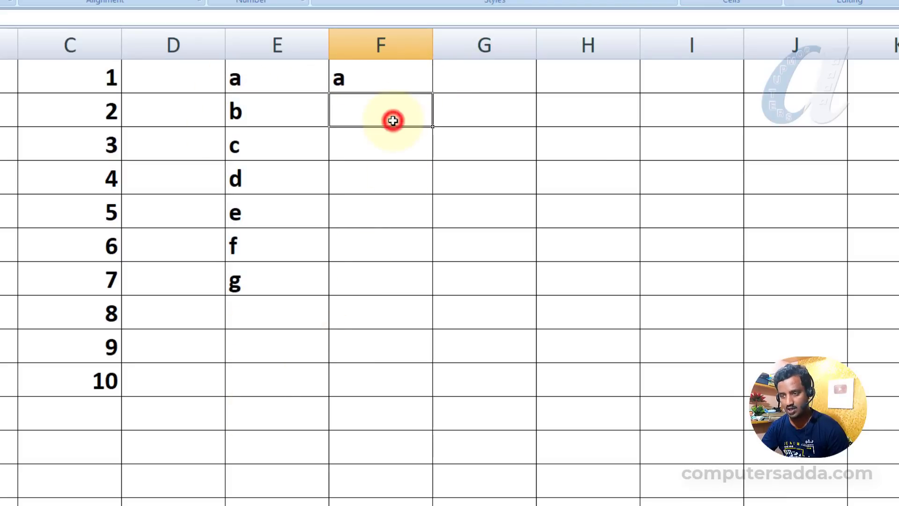
type("b")
left_click(362, 136)
left_click_drag(367, 75, 407, 410)
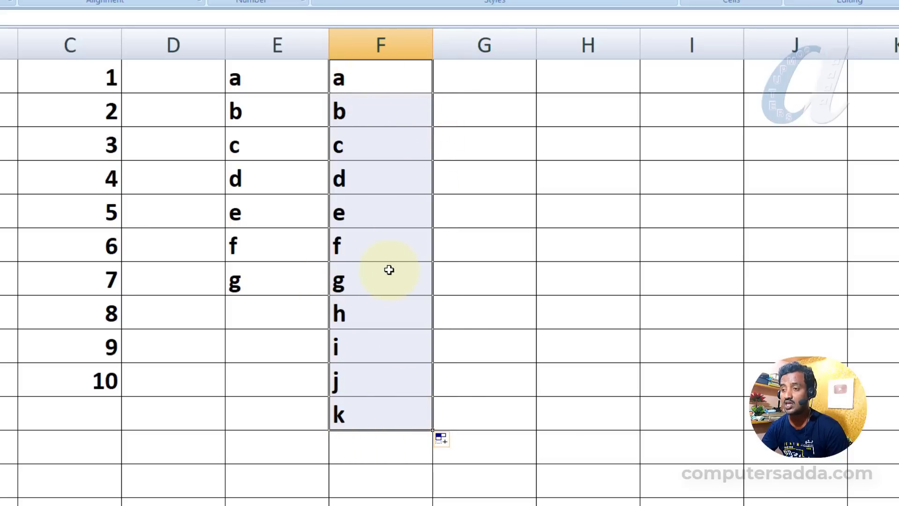
left_click_drag(431, 430, 423, 497)
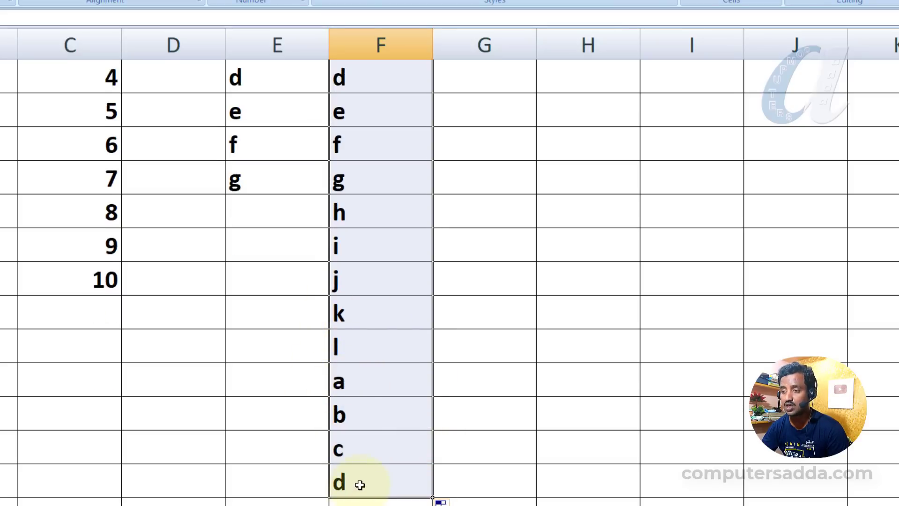
scroll(359, 485, "up", 1)
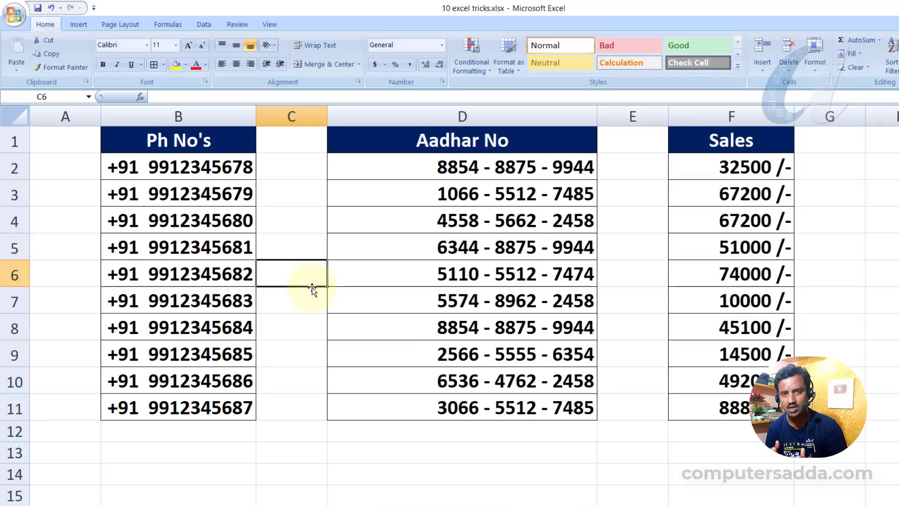
Delete row 6 from the sheet with the phone and sales columns, and undo the deletion
left_click(9, 275)
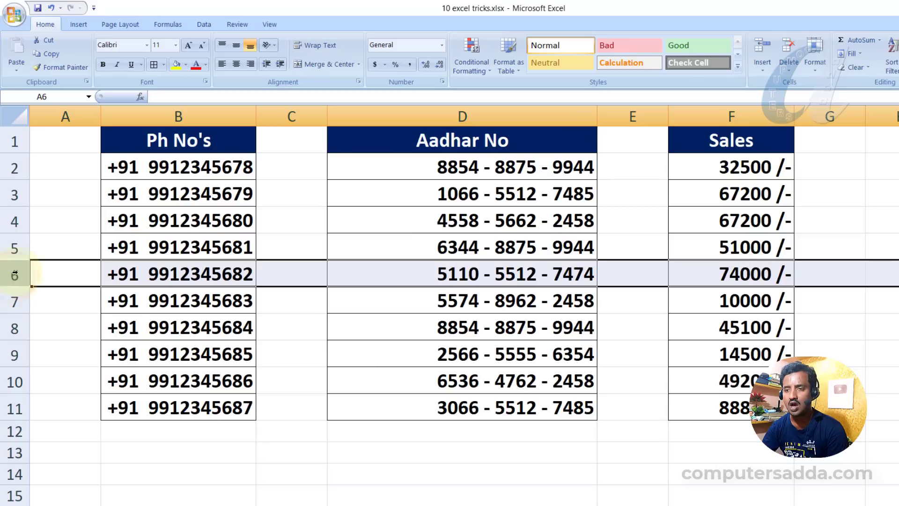
right_click(12, 276)
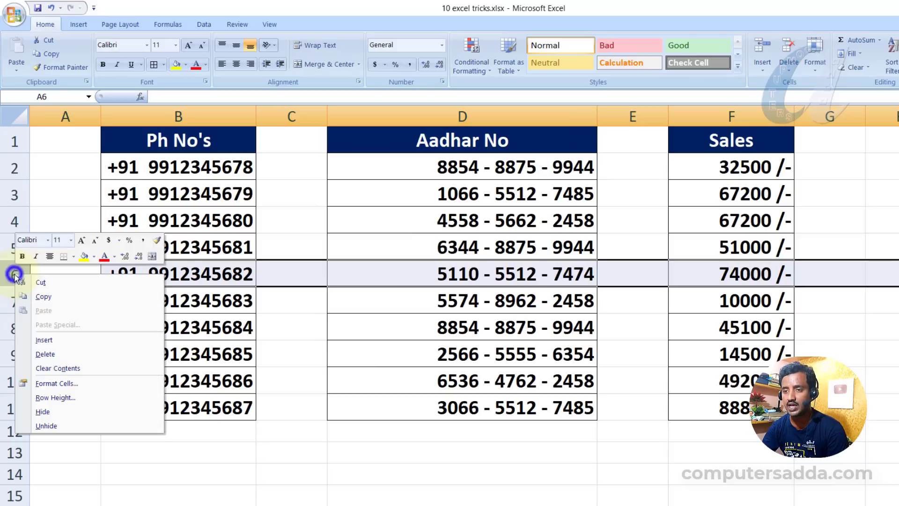
left_click(39, 354)
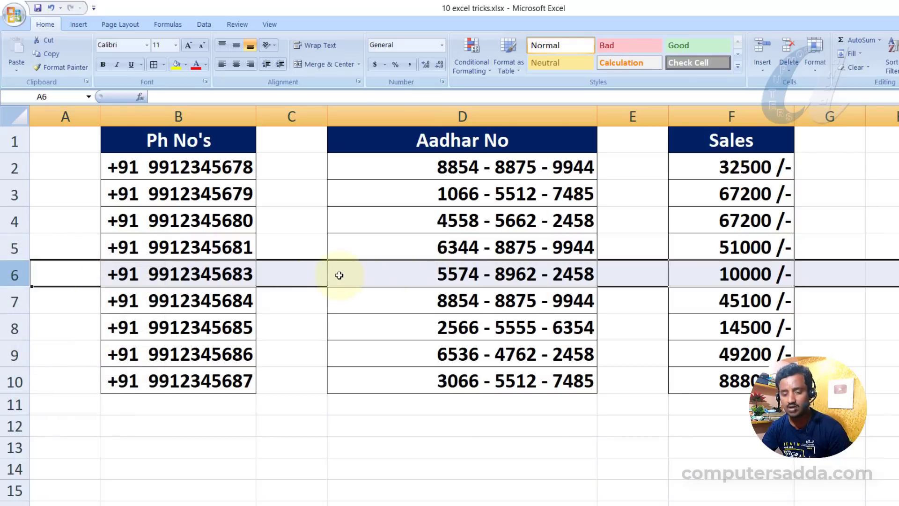
key("ctrl+z")
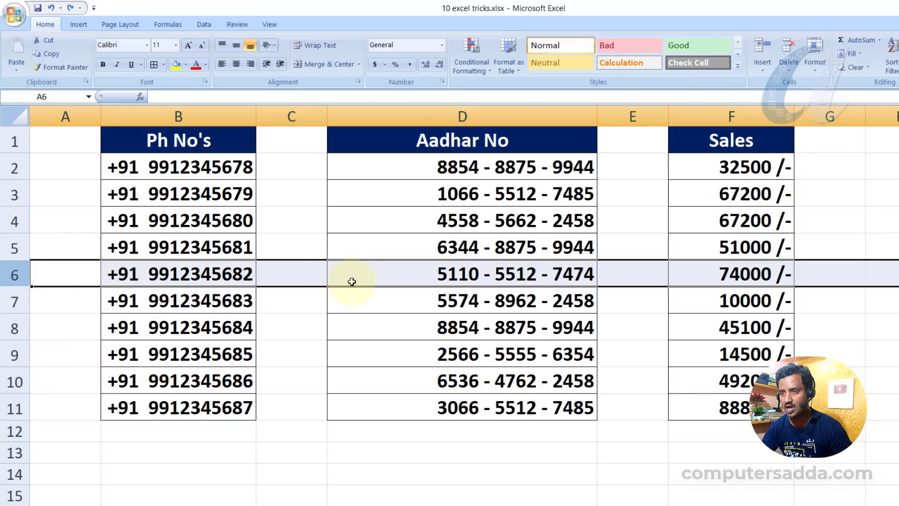
Delete the entire row 4 by way of the empty cell E4, using the Entire row delete option
left_click(620, 220)
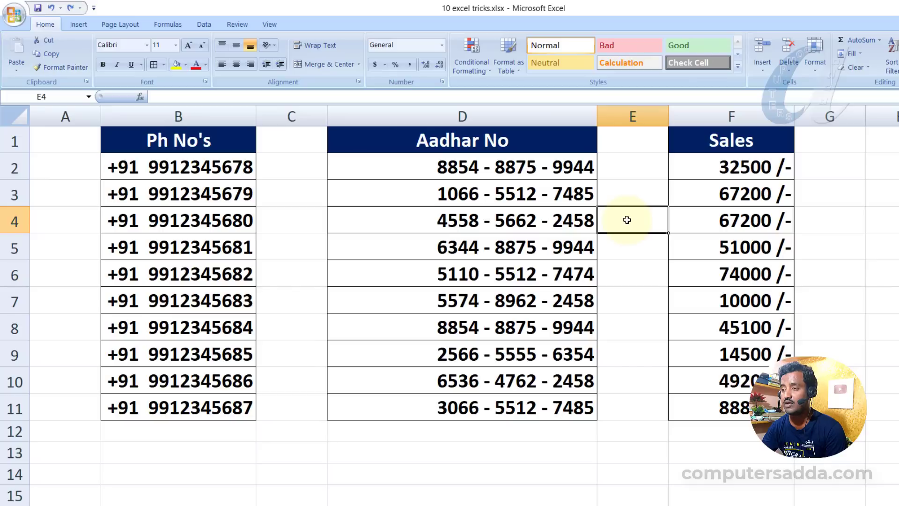
right_click(627, 220)
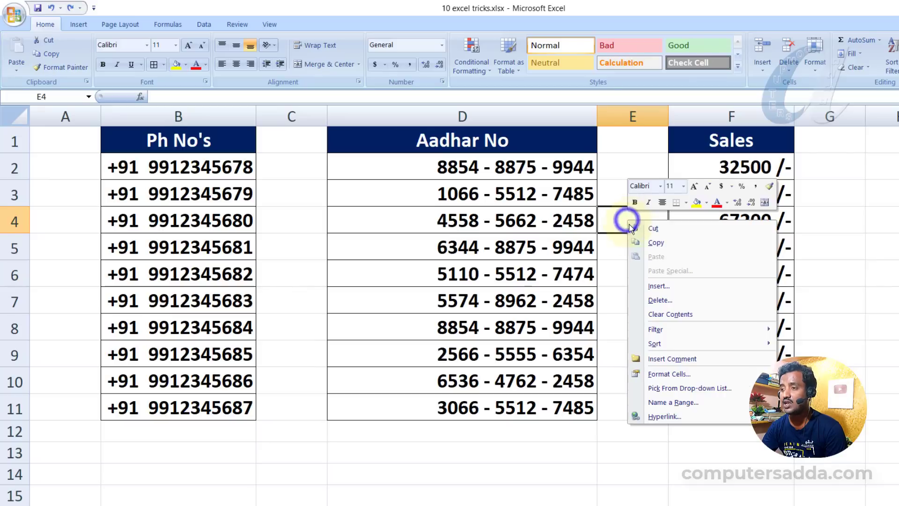
left_click(663, 302)
mouse_move(658, 248)
left_mouse_down()
mouse_move(861, 224)
mouse_move(712, 257)
mouse_move(657, 251)
left_mouse_up()
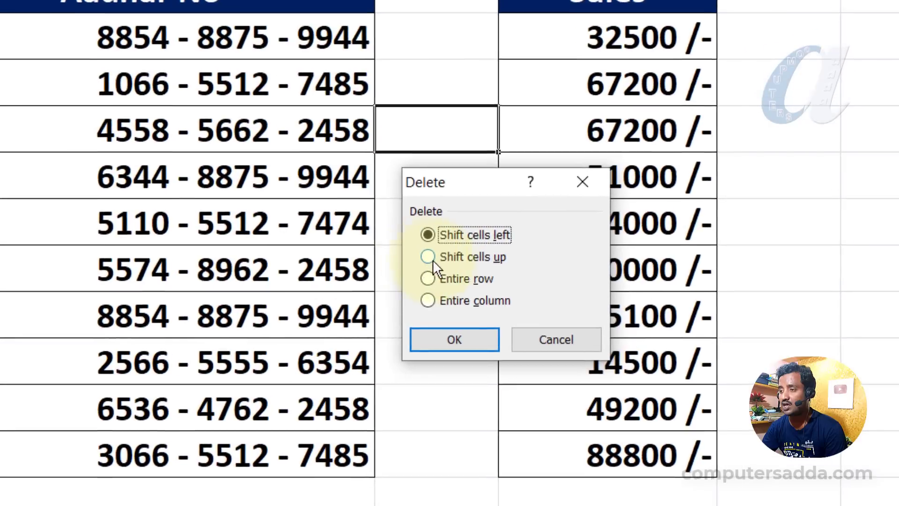
left_click(430, 279)
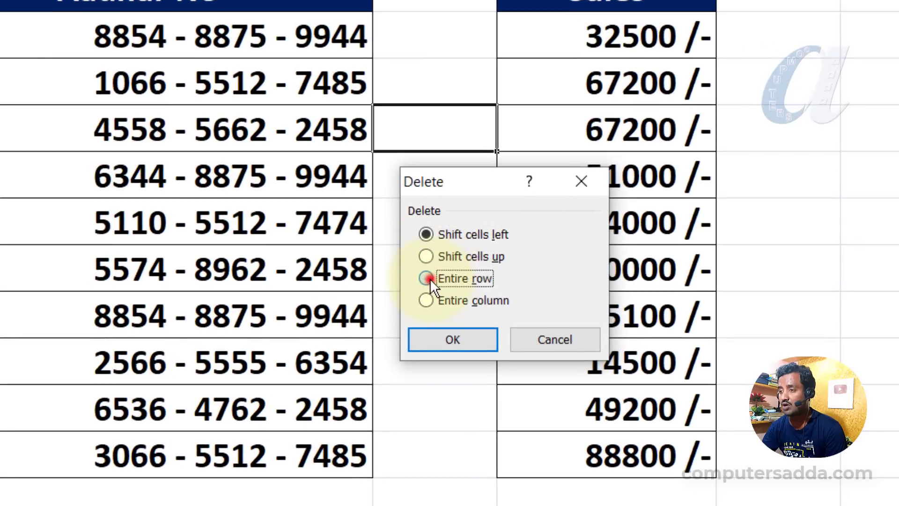
left_click(448, 337)
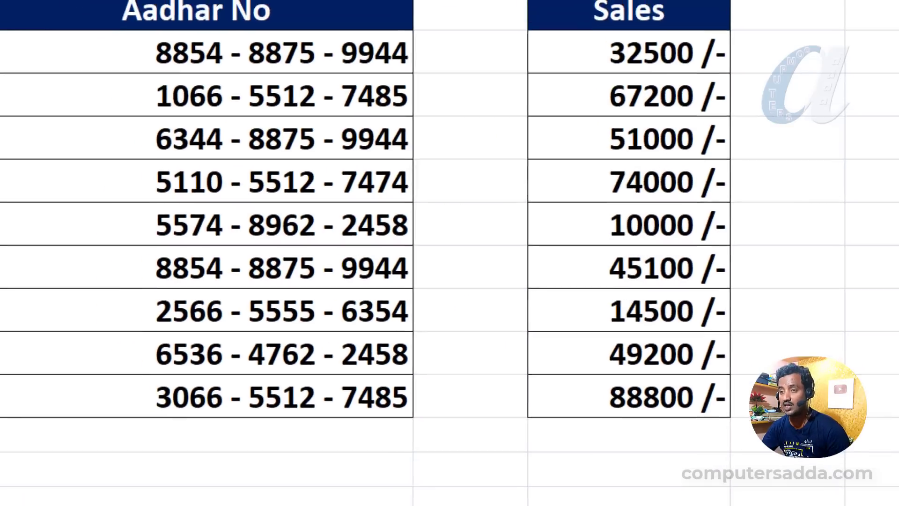
Repeat the last row deletion on row 3 by way of the empty cell C3
left_click(248, 157)
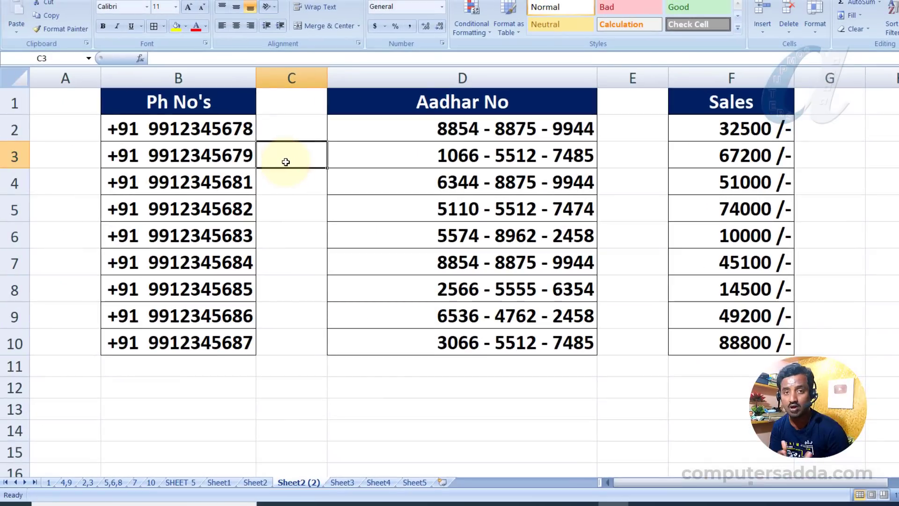
key("Down")
key("Down")
key("Down")
key("Down")
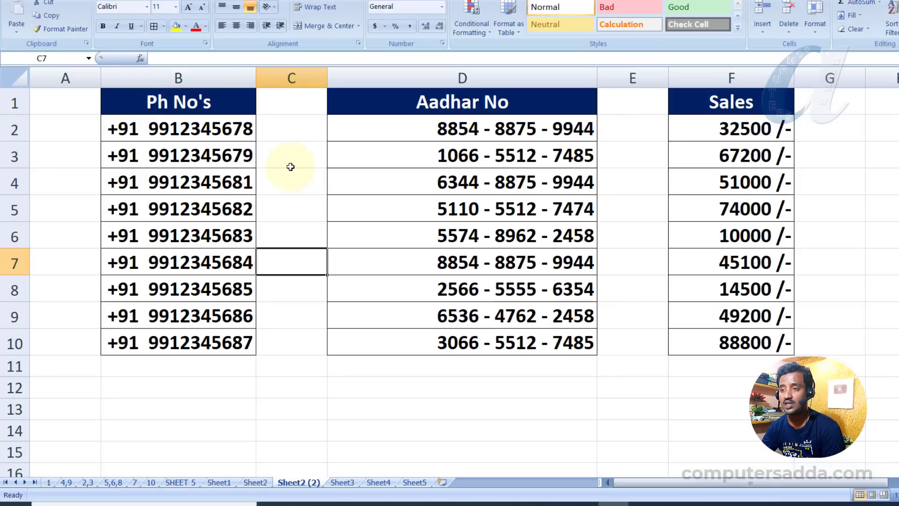
left_click(288, 152)
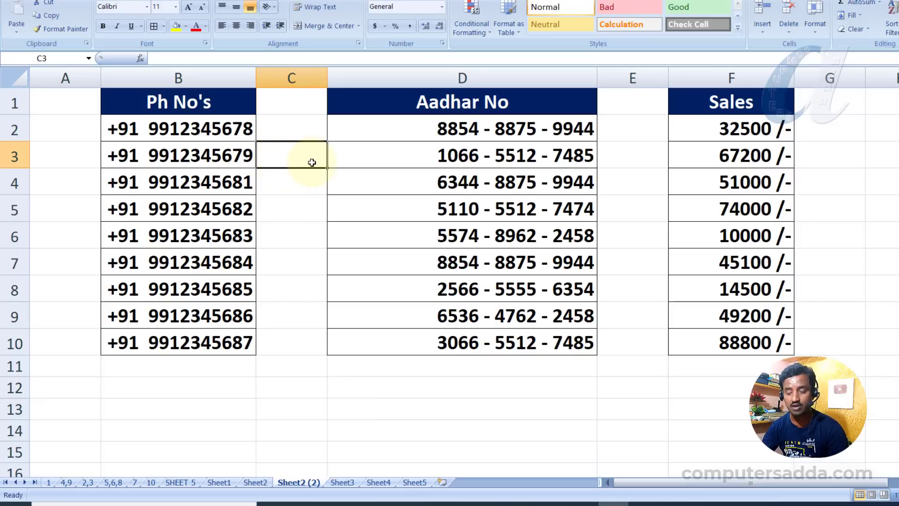
key("F4")
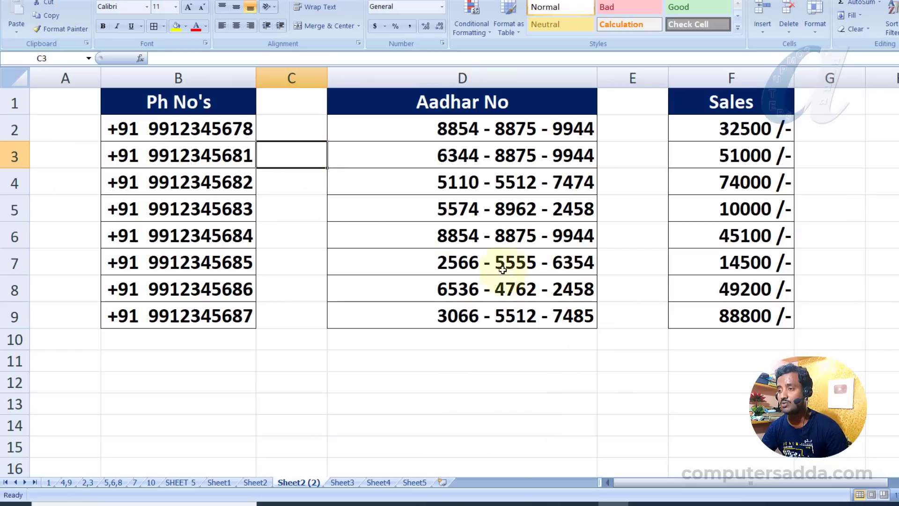
Repeat the row deletion on row 9, the last data row, from its Aadhar No cell
left_click(633, 208)
left_click(477, 313)
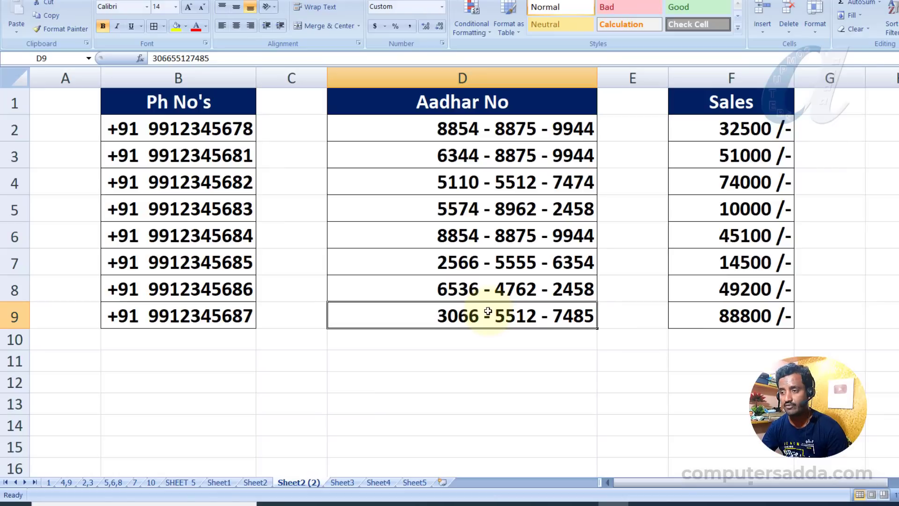
key("F4")
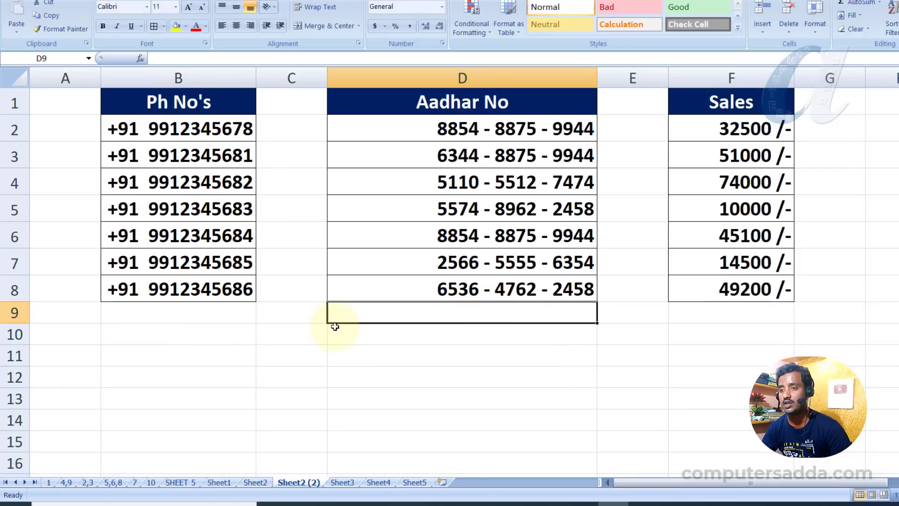
Colour the phone numbers in B2:B5 red and repeat that formatting on the sales values in F4:F6
left_click(292, 155)
left_click_drag(150, 125, 164, 209)
left_click(196, 27)
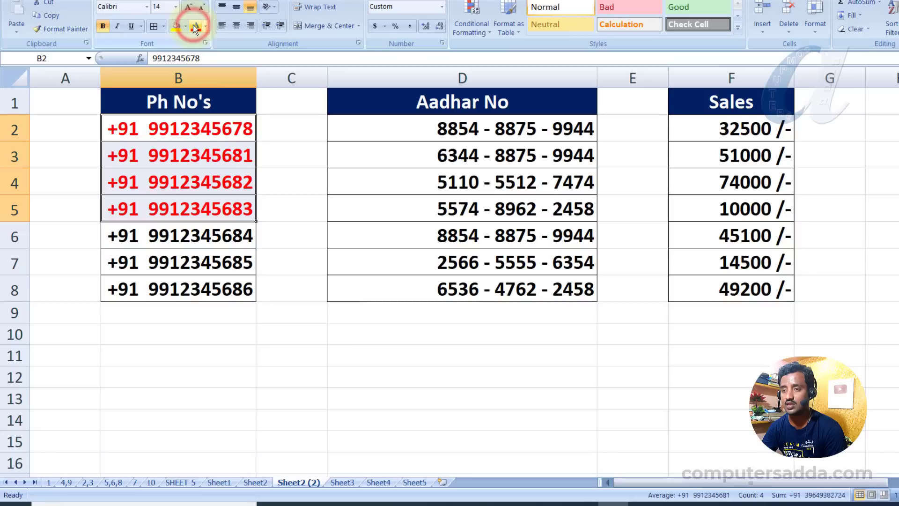
left_click_drag(717, 183, 725, 242)
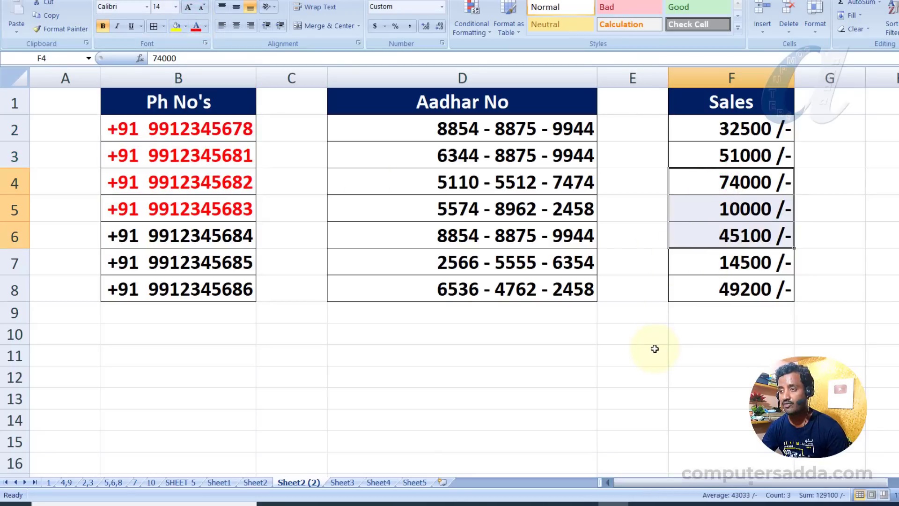
key("F4")
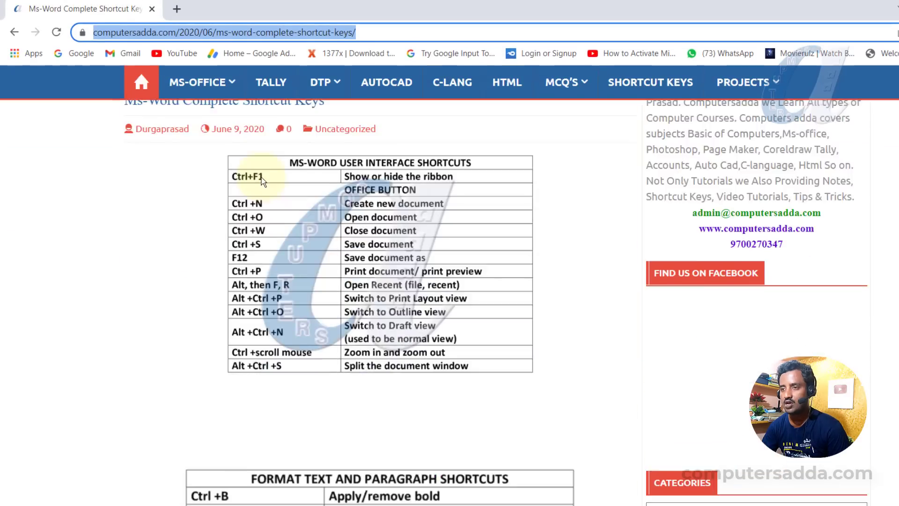
Look through the shortcut tables on the Ms-Word Complete Shortcut Keys web page
scroll(262, 177, "down", 10)
scroll(262, 193, "up", 12)
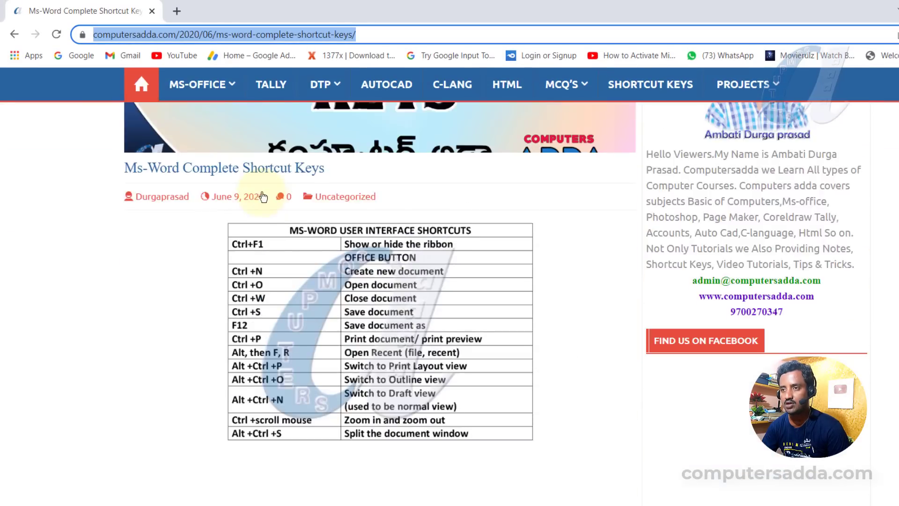
scroll(262, 194, "up", 5)
scroll(261, 211, "down", 15)
scroll(263, 225, "up", 9)
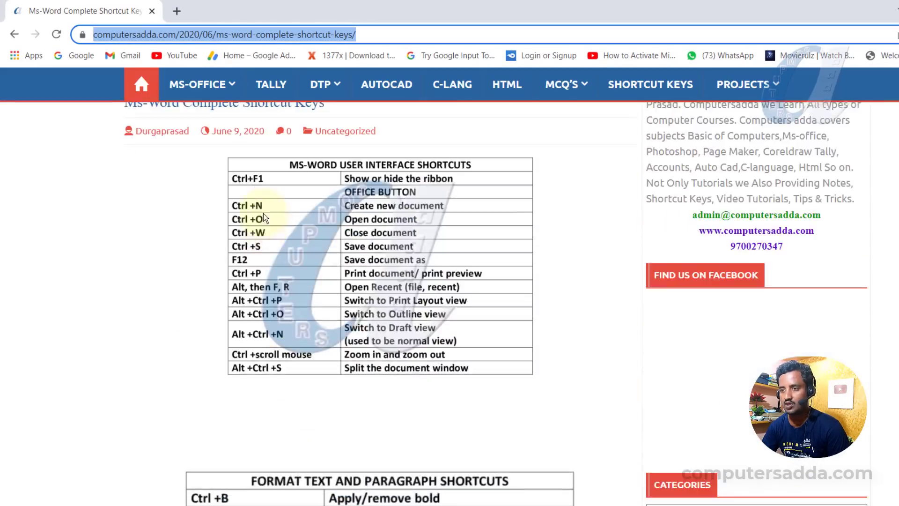
scroll(265, 218, "up", 12)
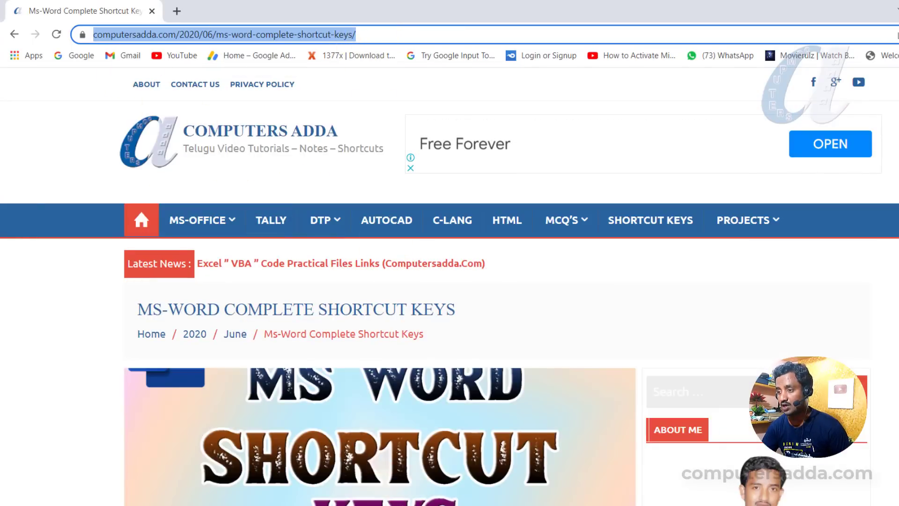
Switch to the blank Book1 workbook in Excel and start a new web query for importing web page data
left_click(674, 505)
left_click(654, 487)
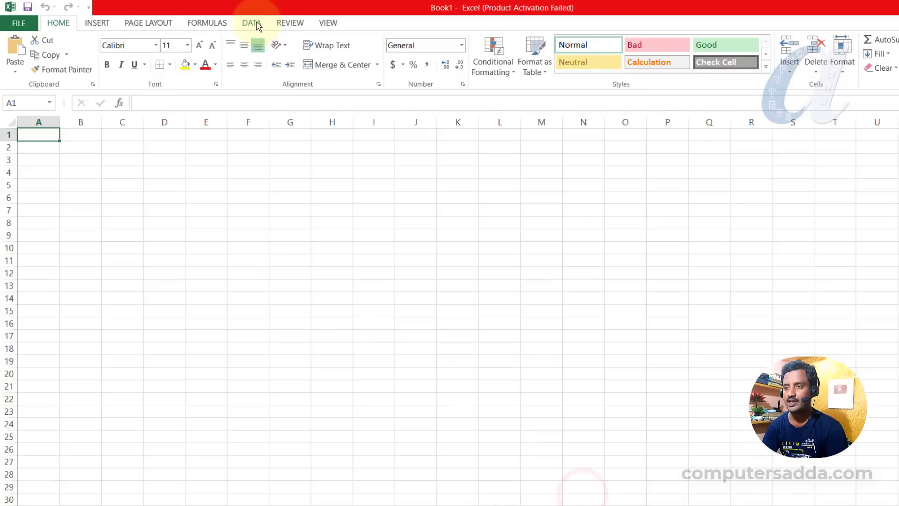
left_click(257, 23)
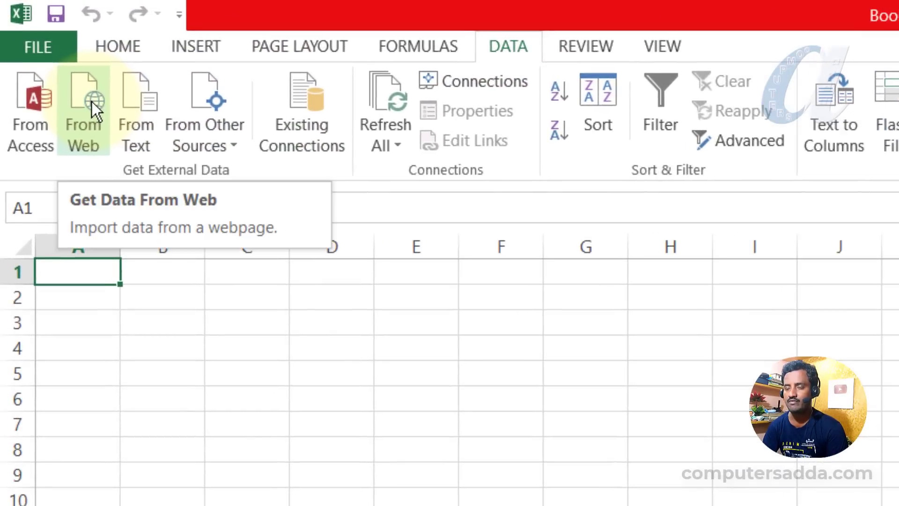
left_click(92, 102)
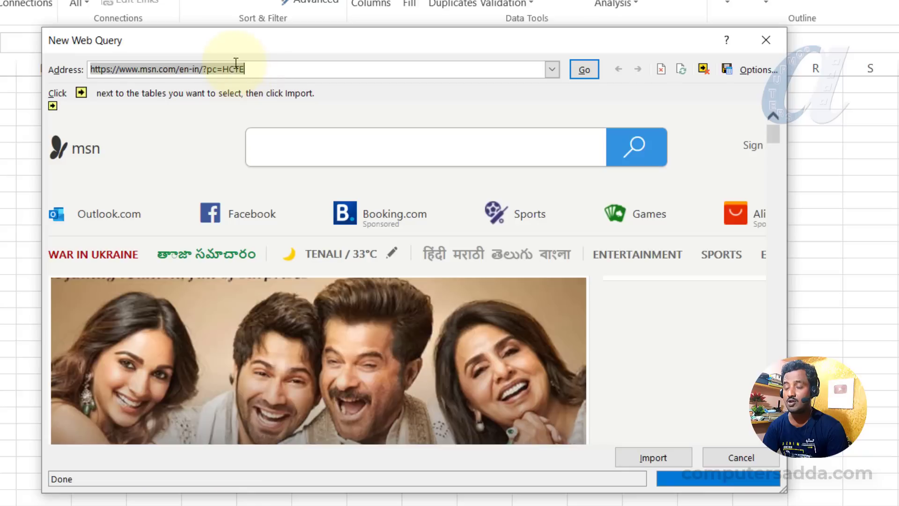
left_click(268, 70)
type("https://www.computersadda.com/2020/06/ms-word-complete-shortcut-keys/")
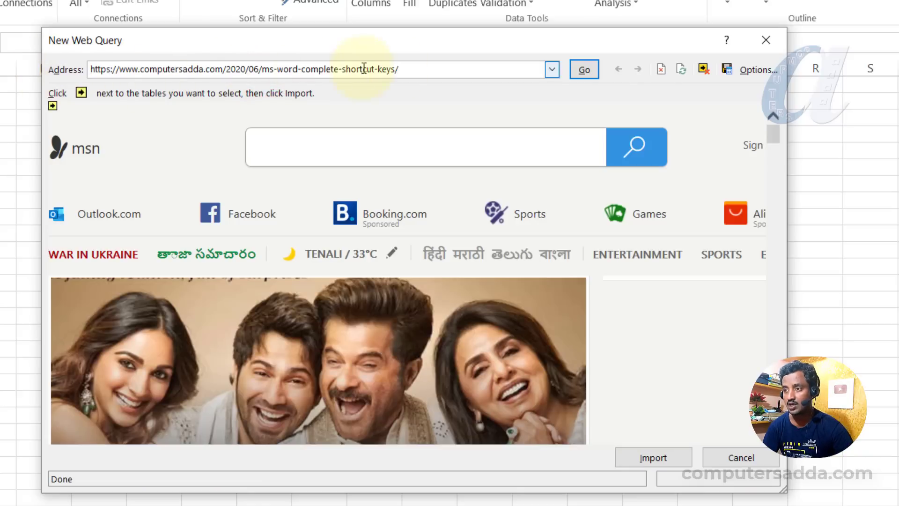
key("Return")
left_click(667, 457)
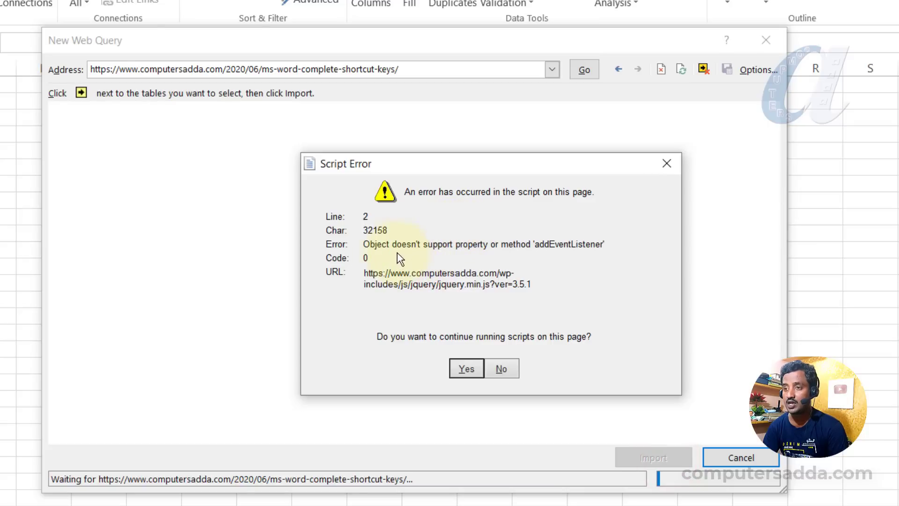
left_click(465, 369)
left_click(468, 368)
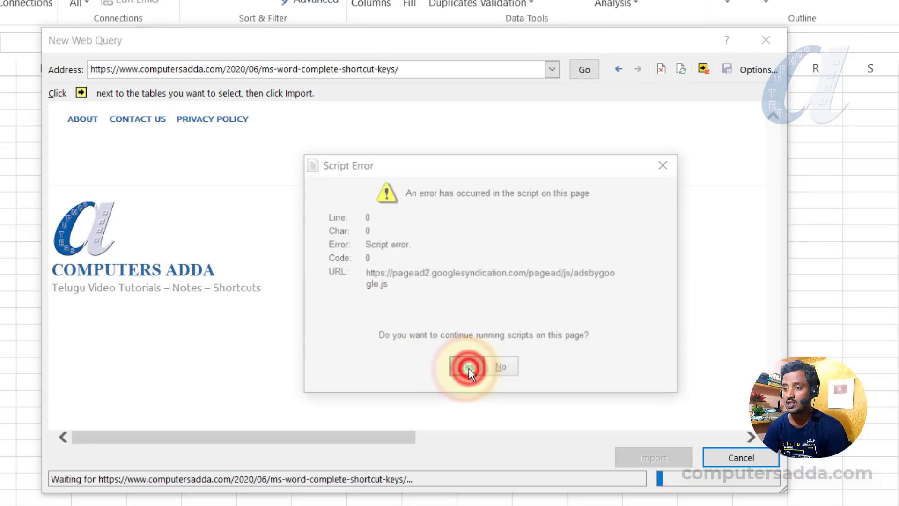
left_click(468, 368)
left_click(467, 369)
left_click(467, 369)
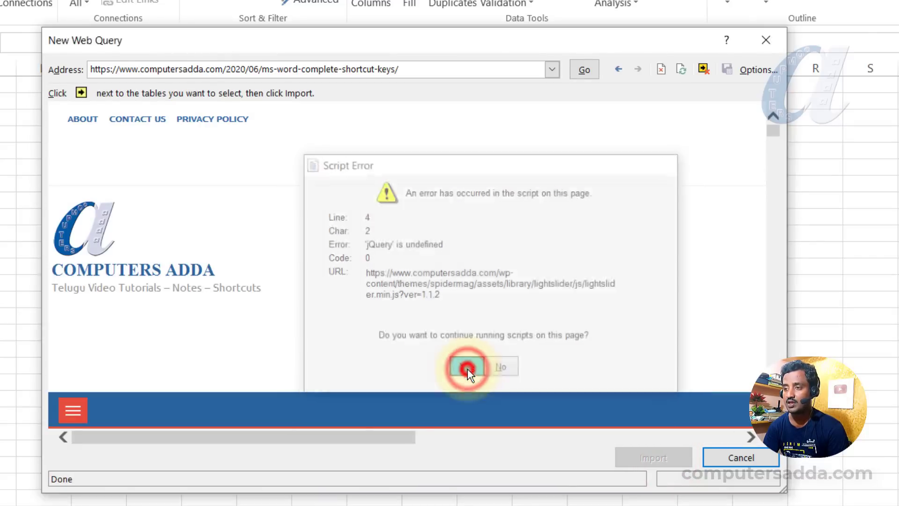
left_click(468, 369)
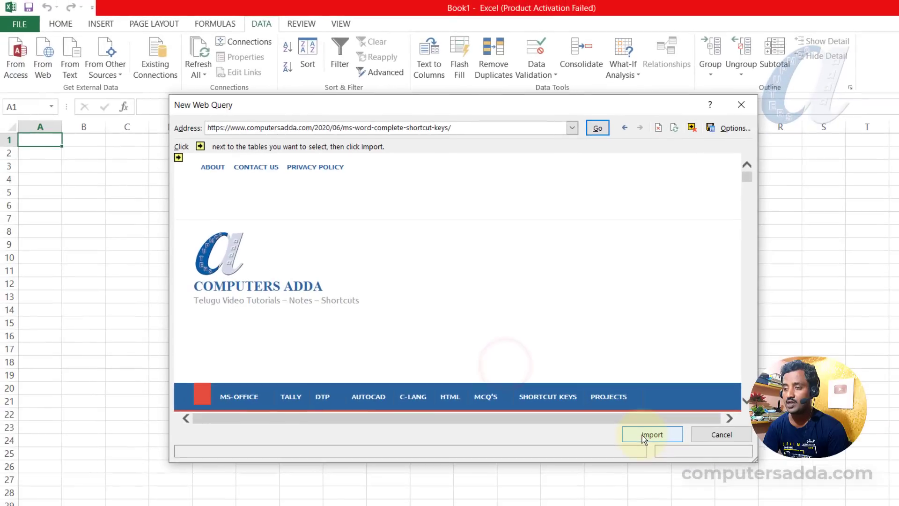
Import the loaded web page into the blank worksheet and look through the imported rows
left_click(644, 435)
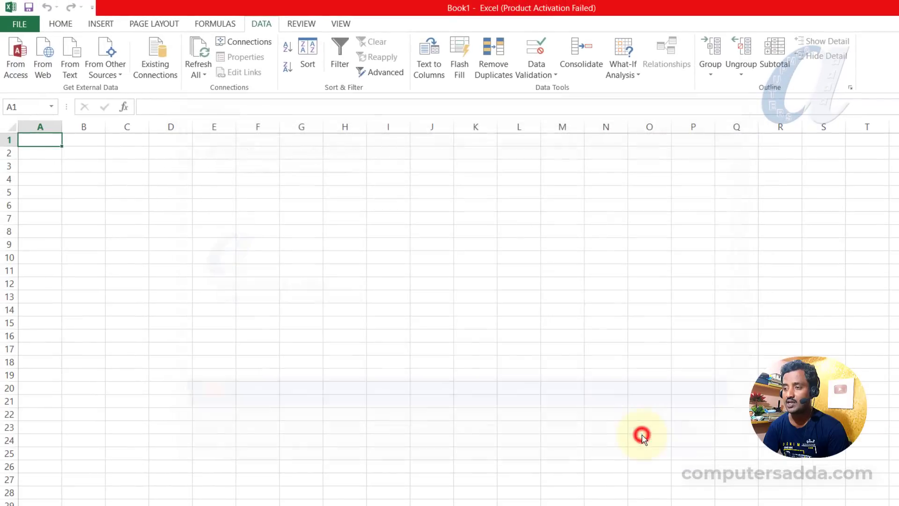
left_click(457, 331)
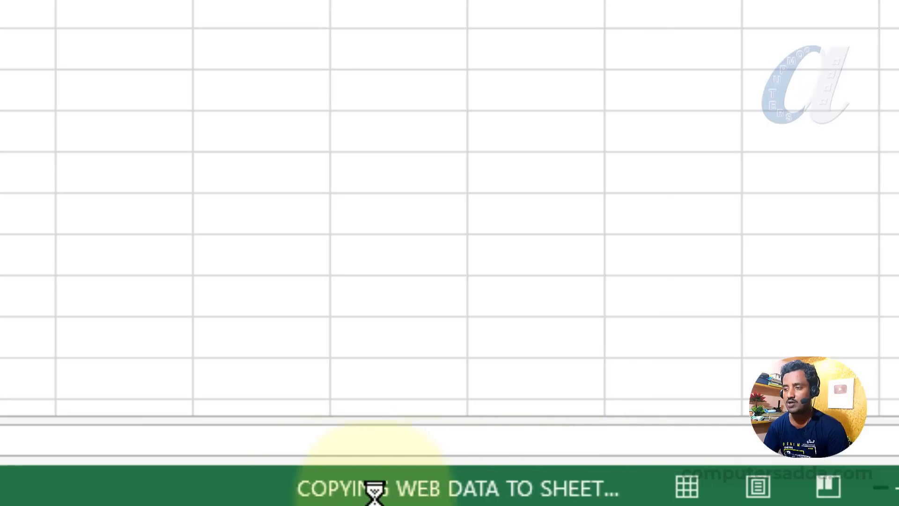
scroll(111, 201, "down", 13)
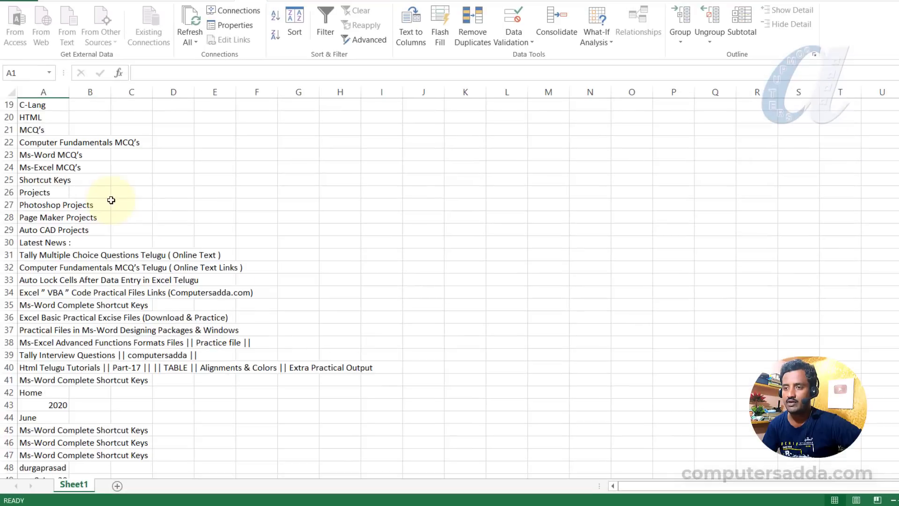
scroll(111, 200, "down", 20)
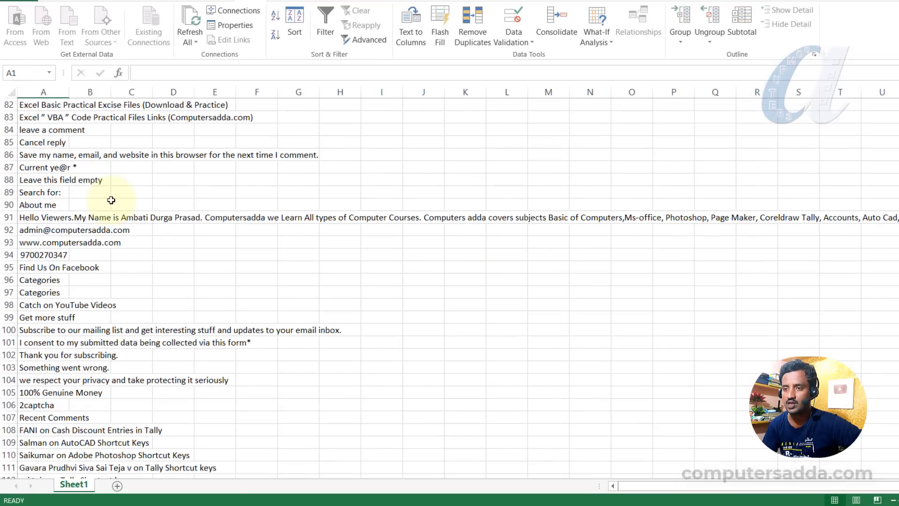
scroll(111, 201, "down", 5)
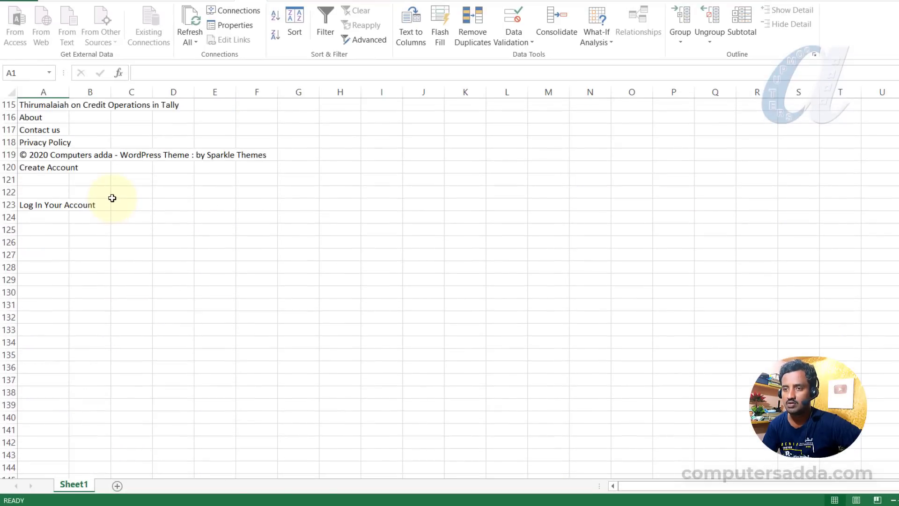
scroll(113, 198, "up", 20)
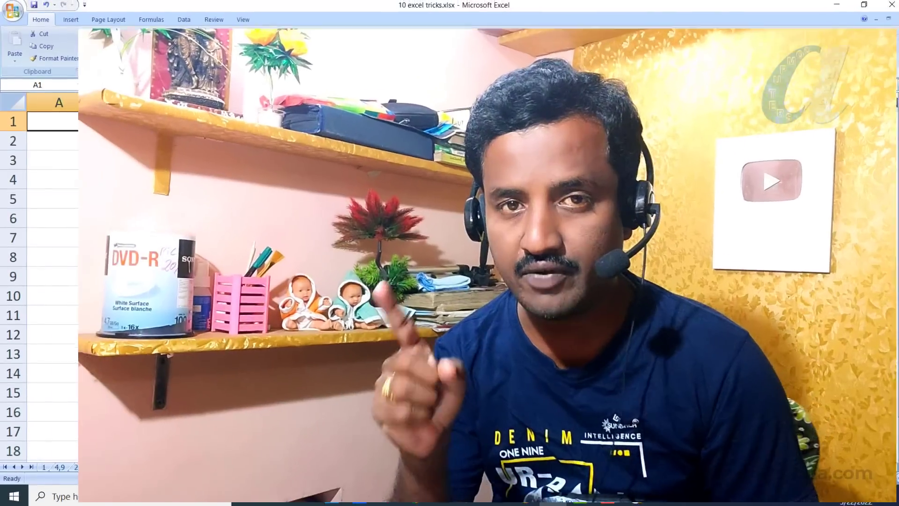